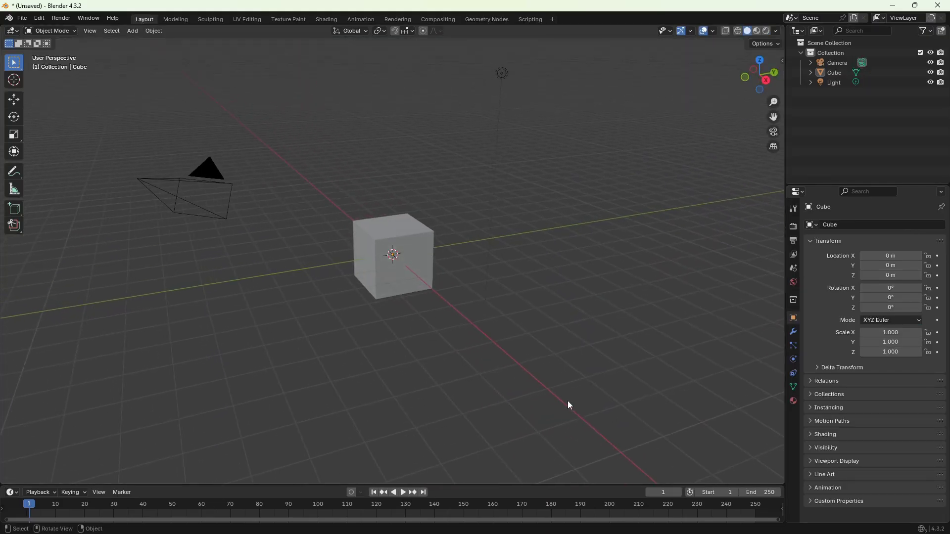
# - Delete the default cube, camera and light from the scene
pyautogui.press('a')
pyautogui.press('x')
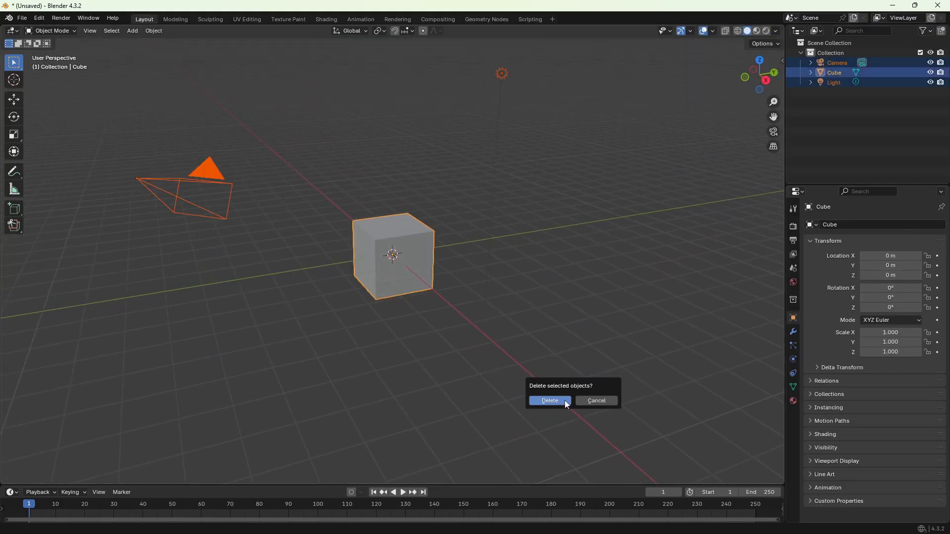
pyautogui.click(564, 400)
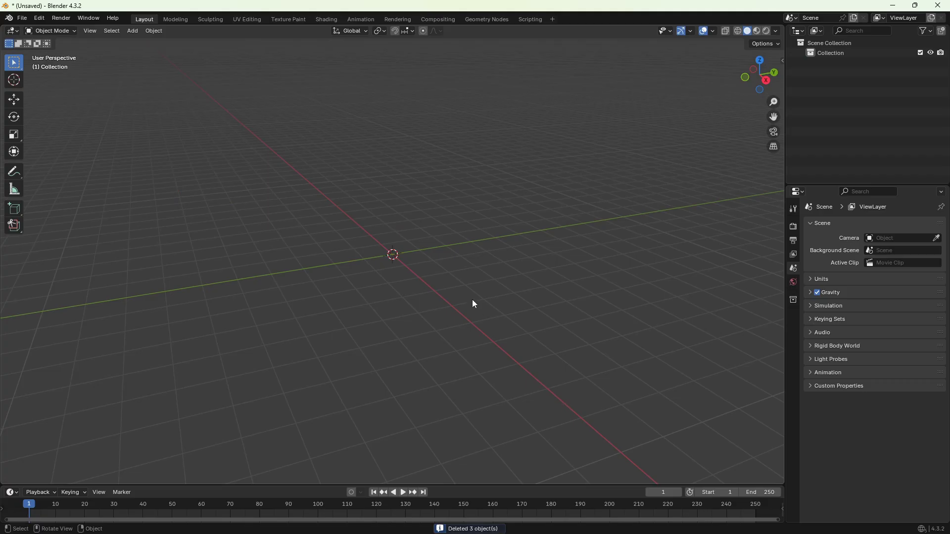
# - Add a Monkey mesh at the scene's origin and view it from the front
pyautogui.hotkey('shift', 'a')
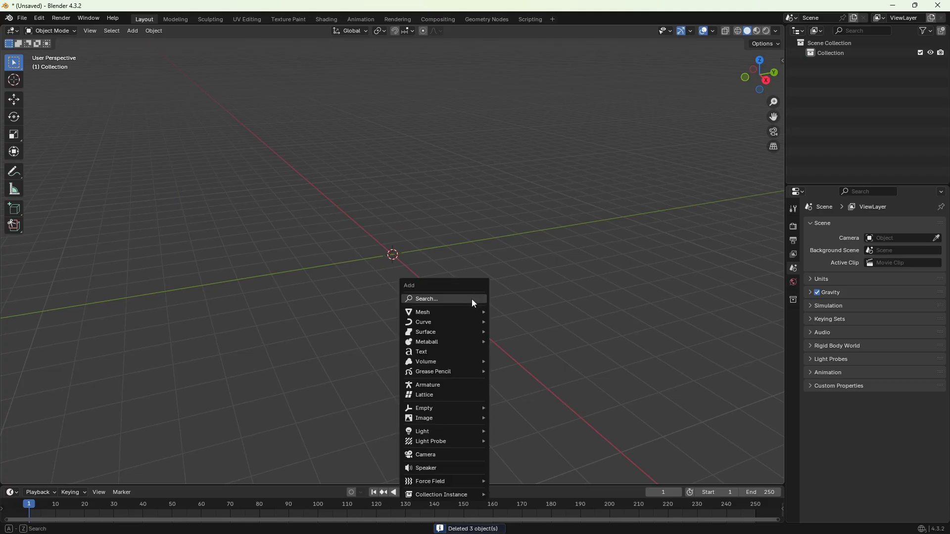
pyautogui.moveTo(460, 310)
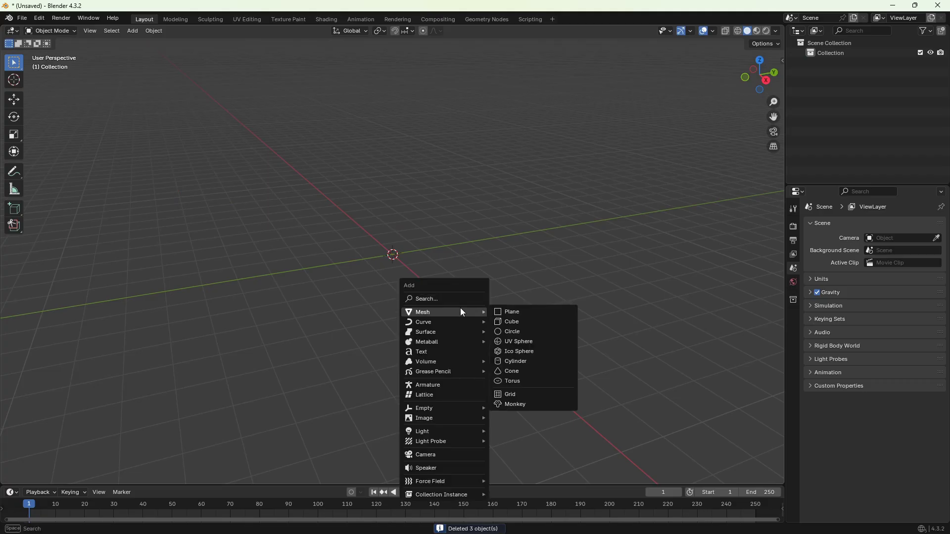
pyautogui.click(510, 403)
pyautogui.moveTo(377, 301); pyautogui.dragTo(467, 199, button='middle')
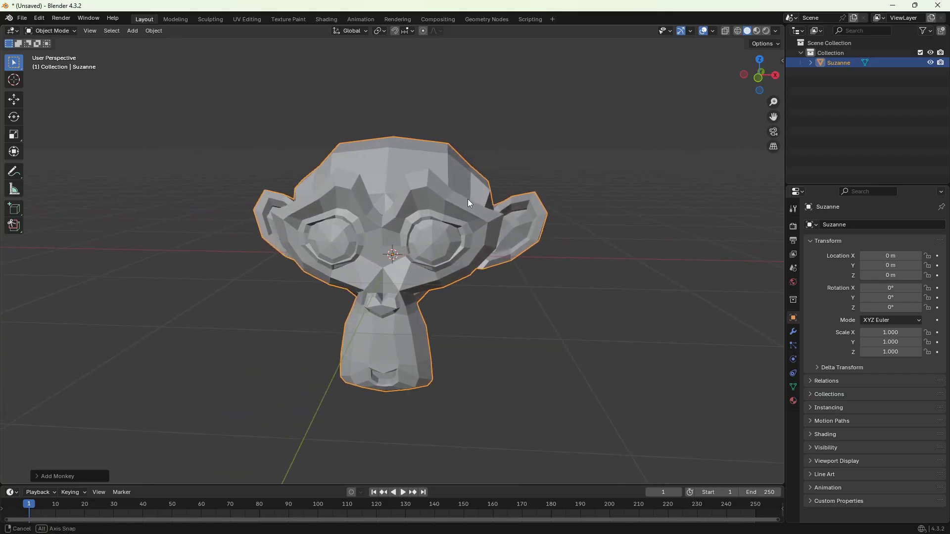
# - Add a Subdivision Surface modifier with viewport level 2 to the monkey and apply it
pyautogui.click(793, 331)
pyautogui.click(847, 225)
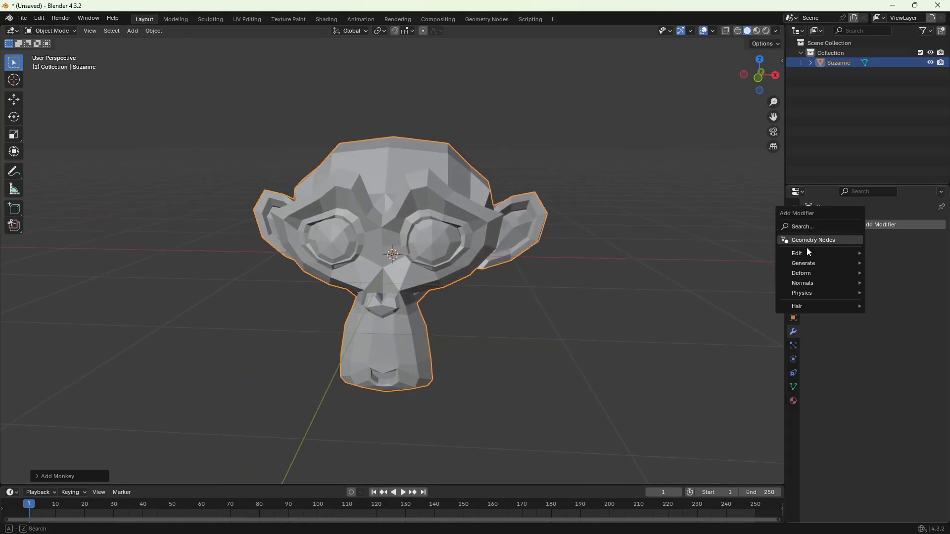
pyautogui.moveTo(821, 263)
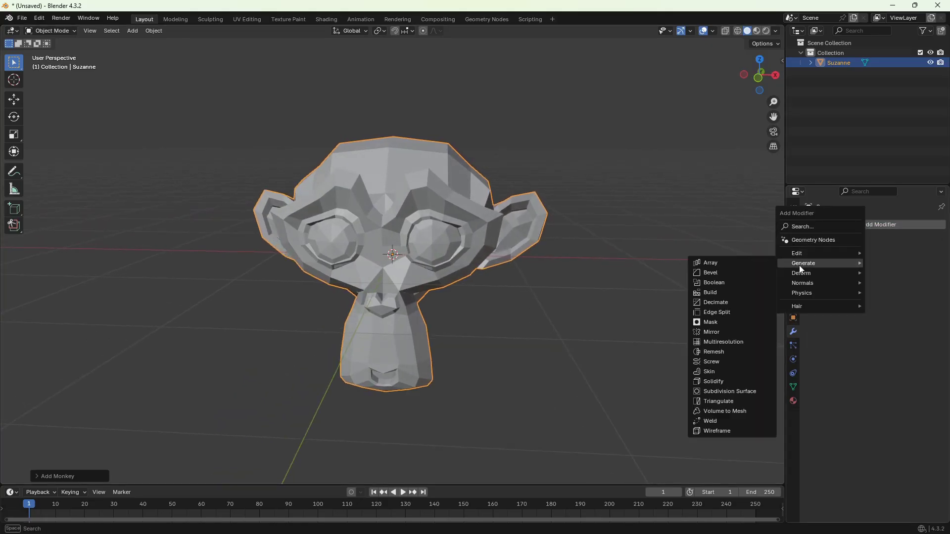
pyautogui.click(723, 391)
pyautogui.click(927, 268)
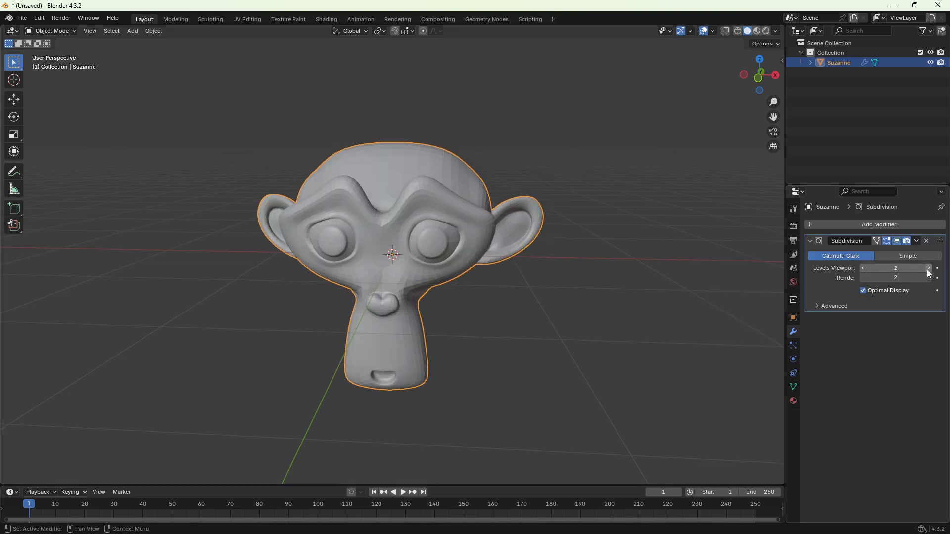
pyautogui.click(916, 241)
pyautogui.click(925, 252)
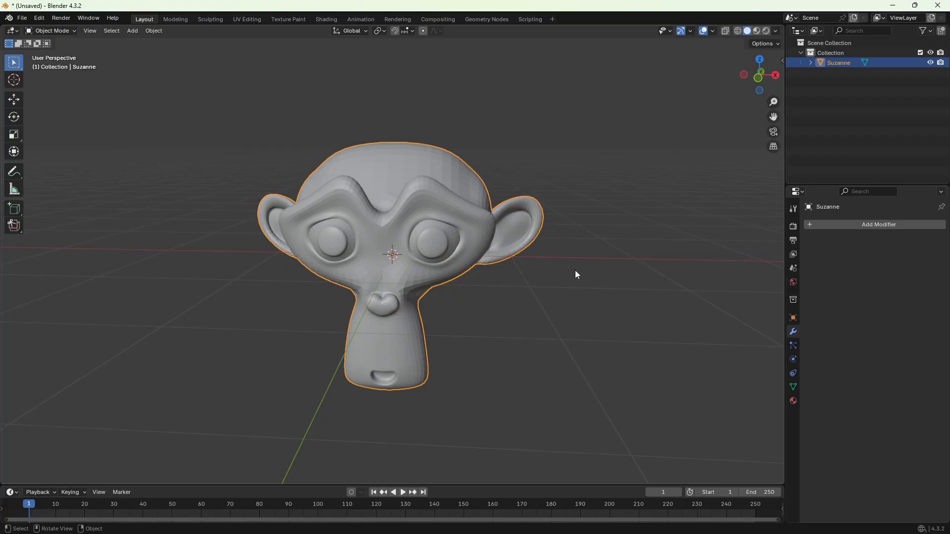
# - Examine the monkey's subdivided mesh in Edit Mode with nothing selected
pyautogui.press('Tab')
pyautogui.moveTo(526, 286)
pyautogui.mouseDown(button='middle')
pyautogui.moveTo(537, 283)
pyautogui.moveTo(481, 289)
pyautogui.moveTo(496, 296)
pyautogui.moveTo(560, 290)
pyautogui.moveTo(531, 281)
pyautogui.mouseUp(button='middle')
pyautogui.scroll(2, 537, 283)
pyautogui.hotkey('alt', 'a')
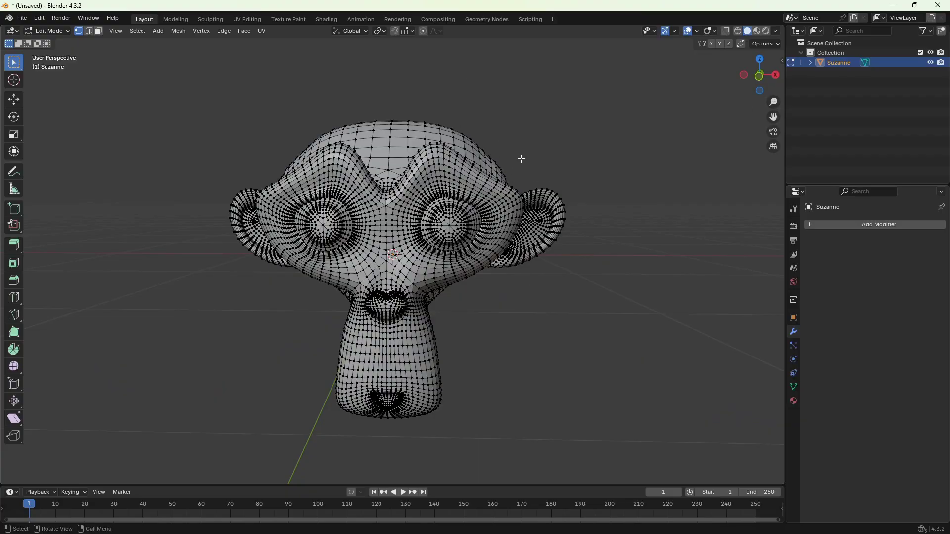
# - Switch to the Geometry Nodes workspace in Object Mode and join the spreadsheet area into the 3D viewport
pyautogui.click(492, 22)
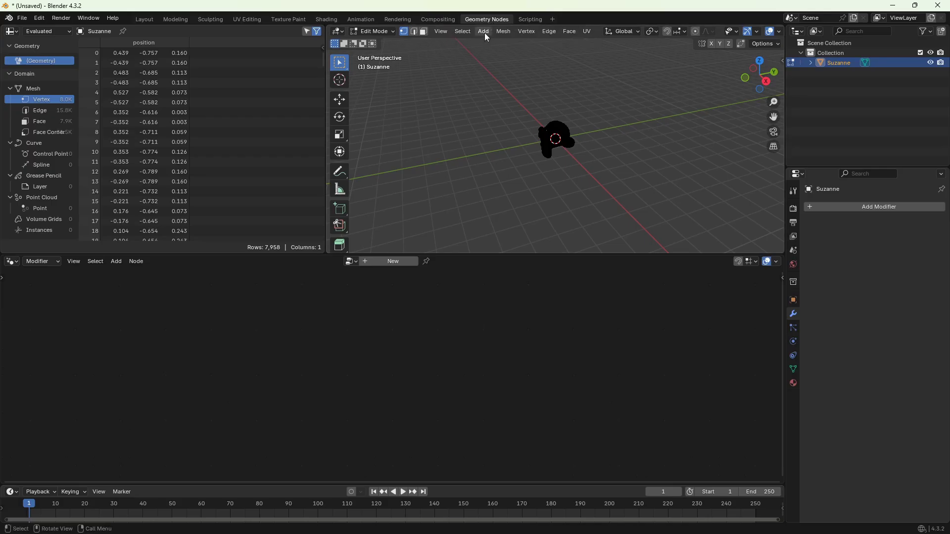
pyautogui.press('Tab')
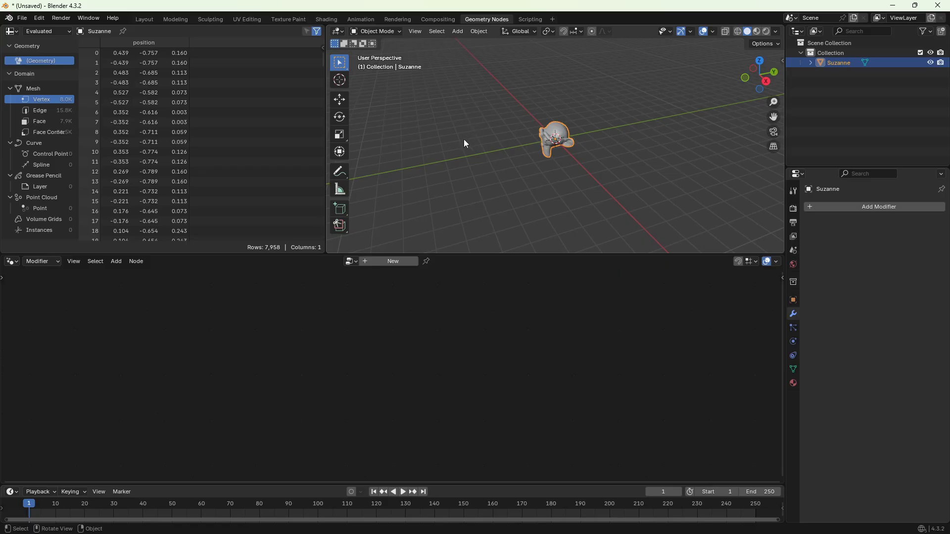
pyautogui.moveTo(326, 141); pyautogui.dragTo(147, 141)
pyautogui.rightClick(148, 141)
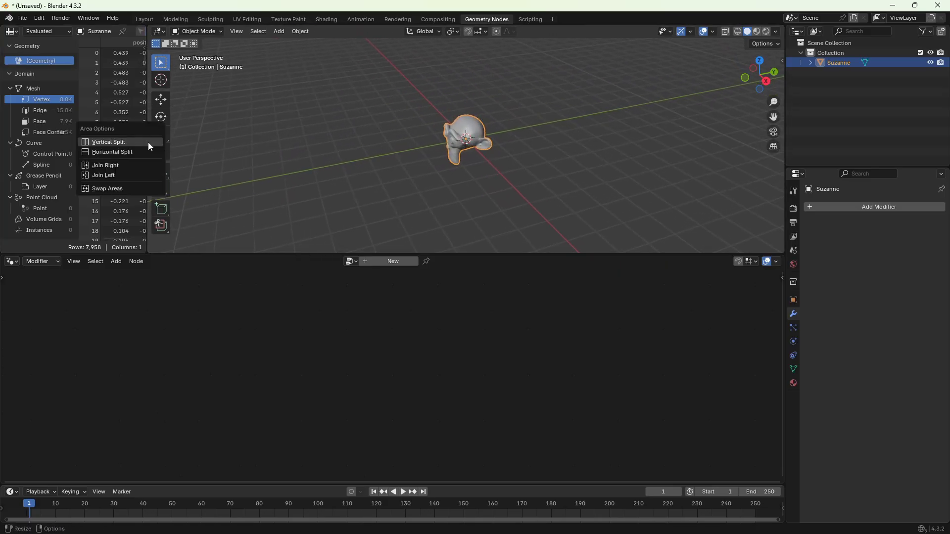
pyautogui.click(112, 174)
pyautogui.moveTo(340, 205); pyautogui.dragTo(420, 188, button='middle')
pyautogui.scroll(5, 420, 188)
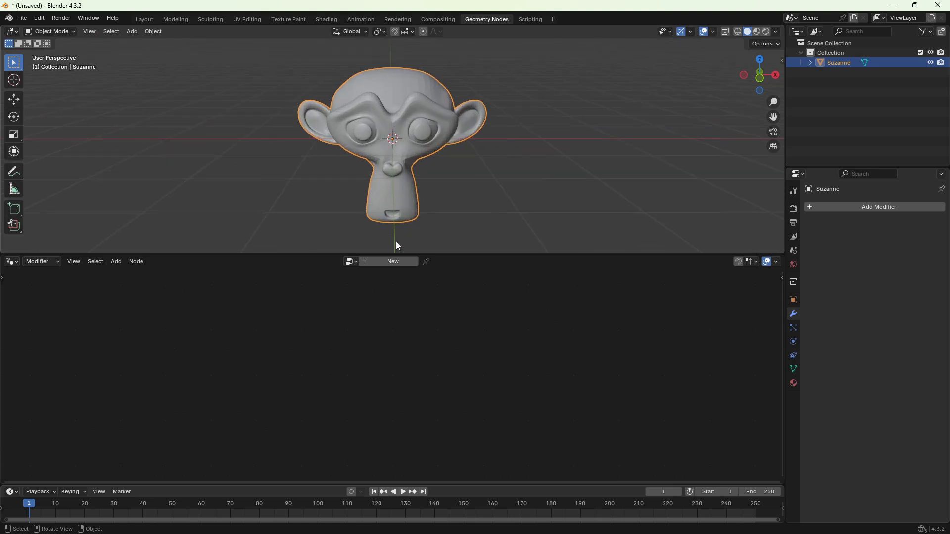
# - Create a new geometry node tree on the monkey and align its Group Input and Group Output nodes higher in the editor
pyautogui.click(390, 261)
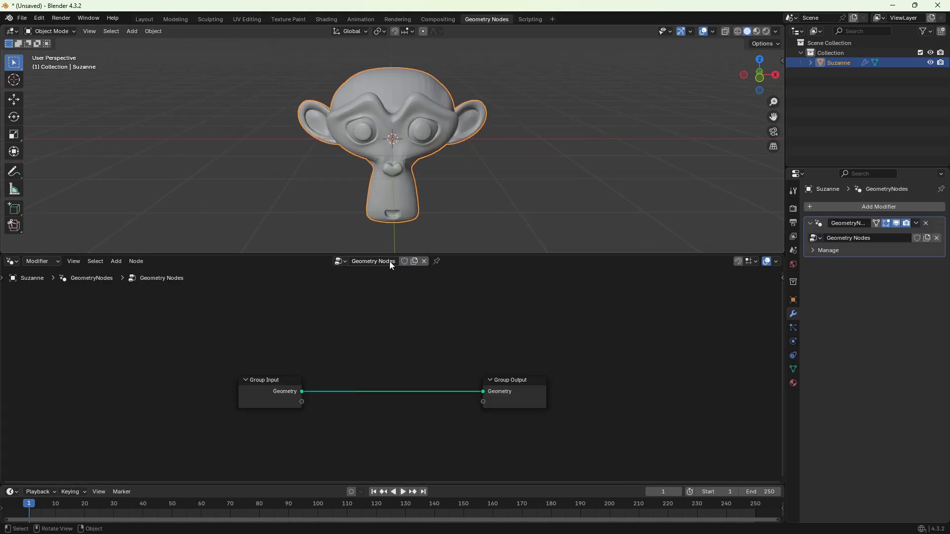
pyautogui.moveTo(278, 380); pyautogui.dragTo(276, 350)
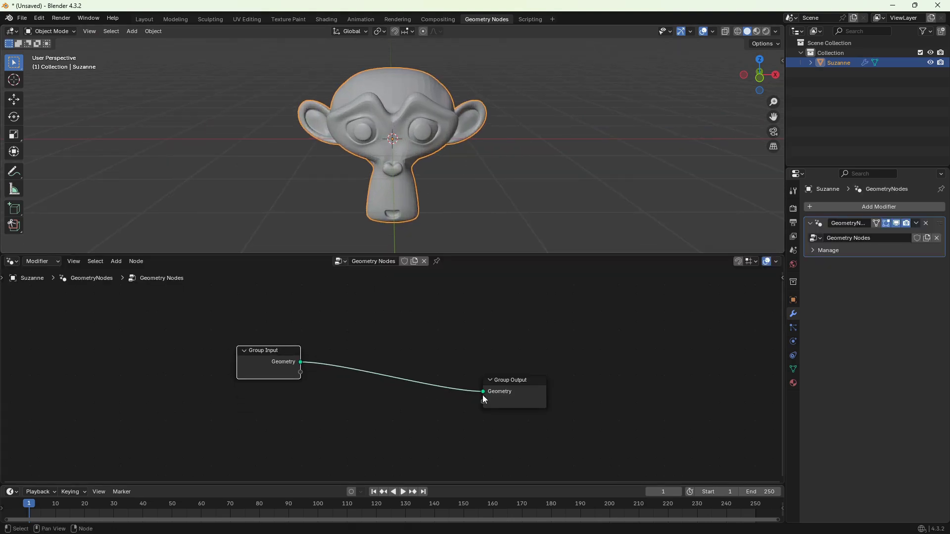
pyautogui.moveTo(528, 379); pyautogui.dragTo(530, 348)
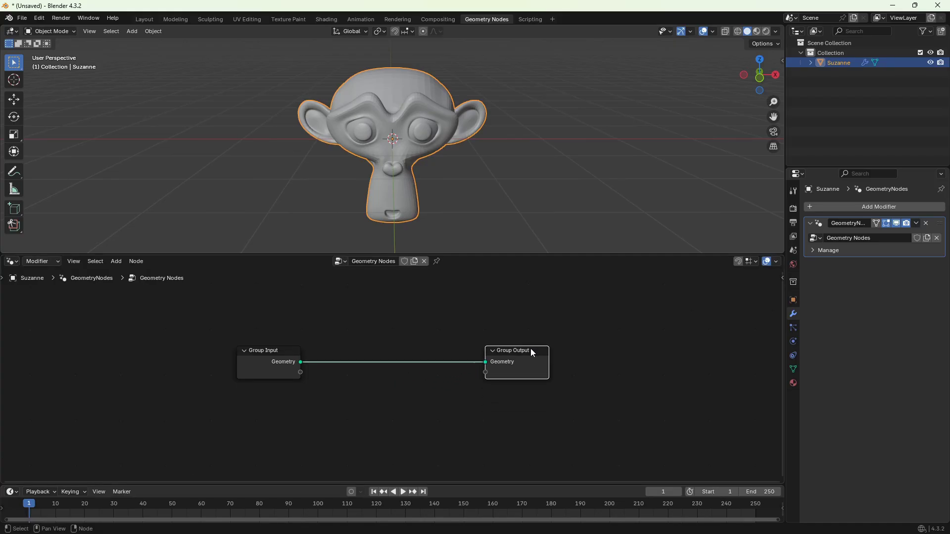
pyautogui.scroll(2, 478, 329)
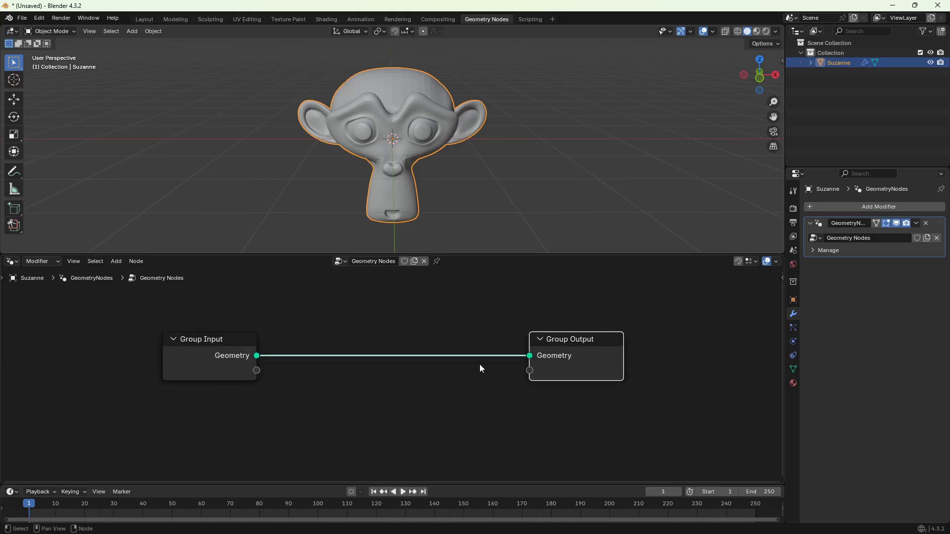
# - Disconnect the geometry link between Group Input and Group Output and reconnect it
pyautogui.moveTo(532, 360); pyautogui.dragTo(487, 350)
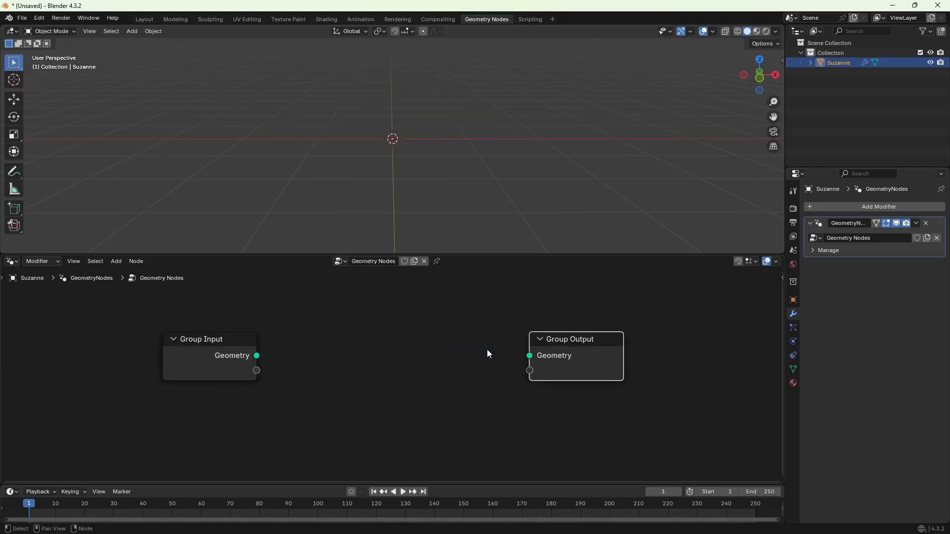
pyautogui.moveTo(257, 356); pyautogui.dragTo(529, 356)
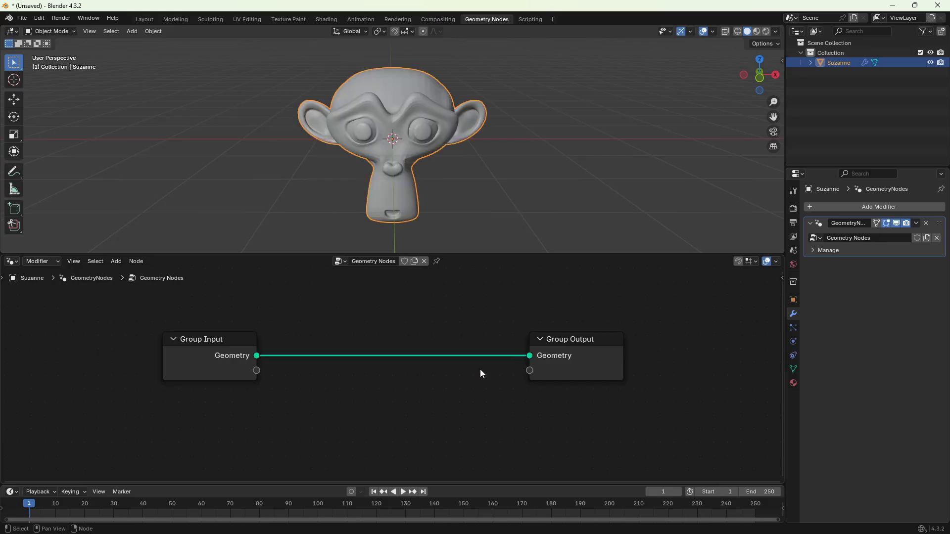
pyautogui.click(113, 264)
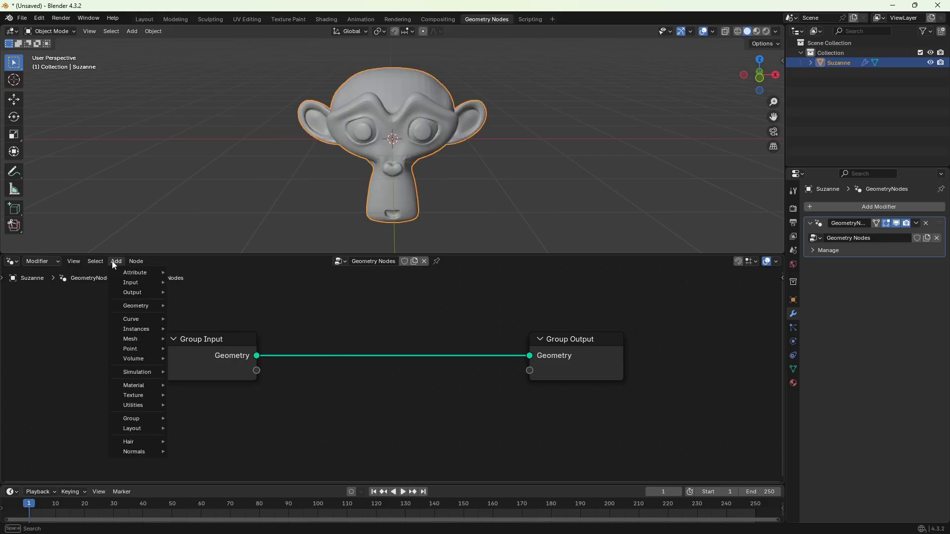
pyautogui.moveTo(134, 428)
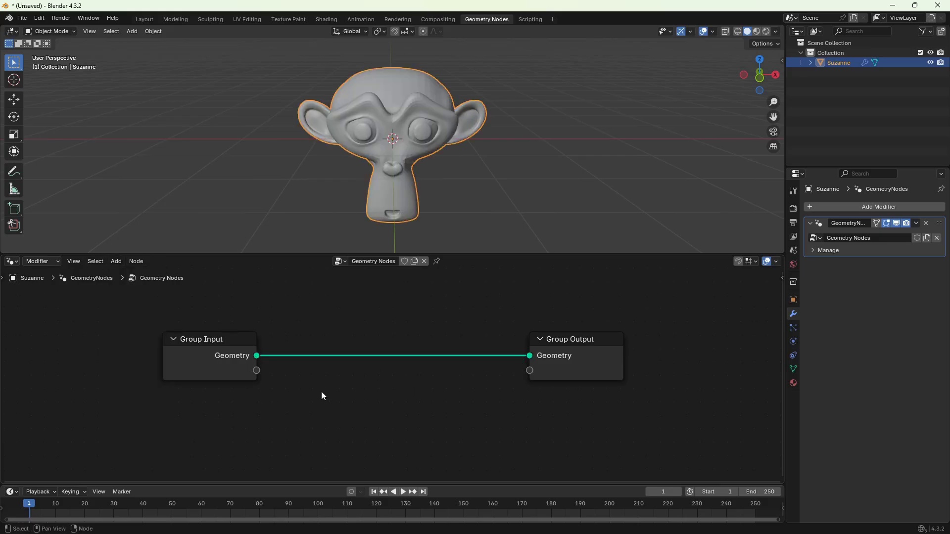
# - Add a UV Sphere node below the Group Input and connect its Mesh output to the Group Output's Geometry
pyautogui.hotkey('shift', 'a')
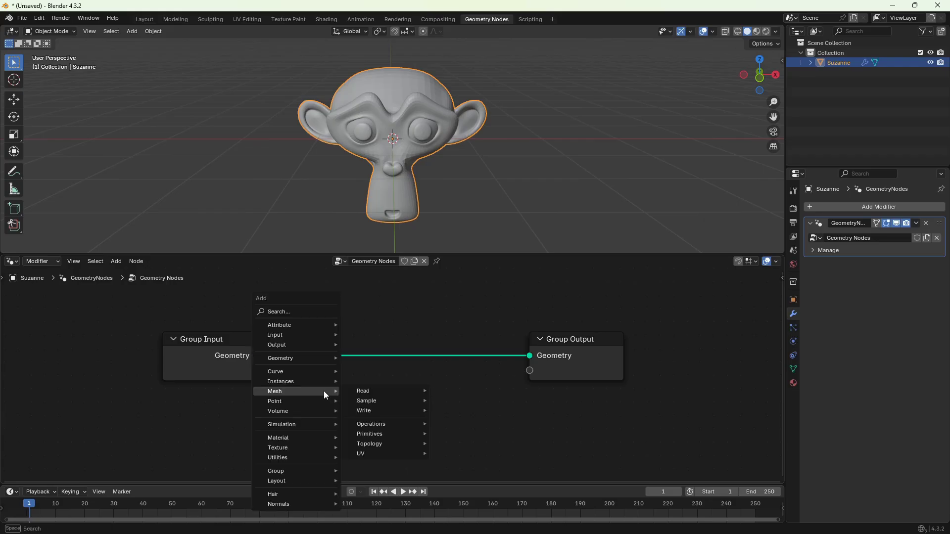
pyautogui.click(299, 311)
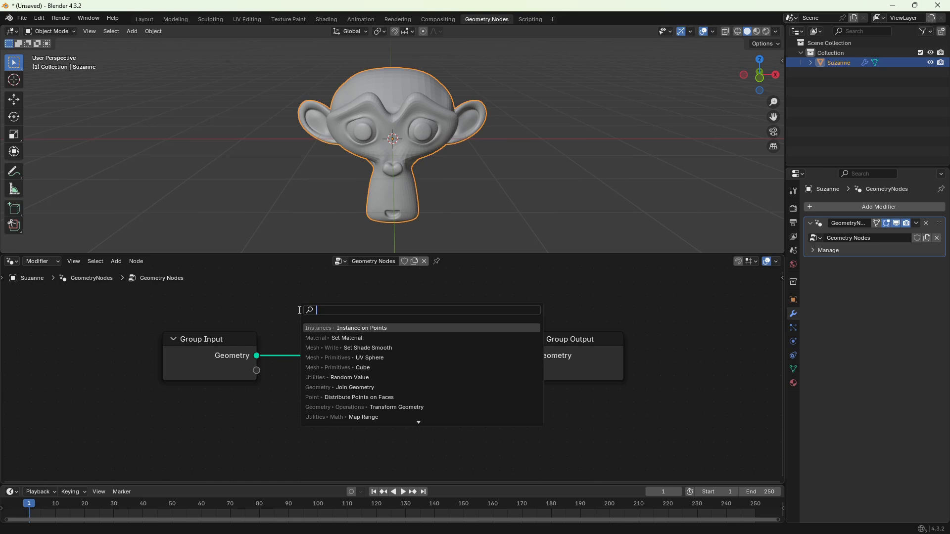
pyautogui.write('sp')
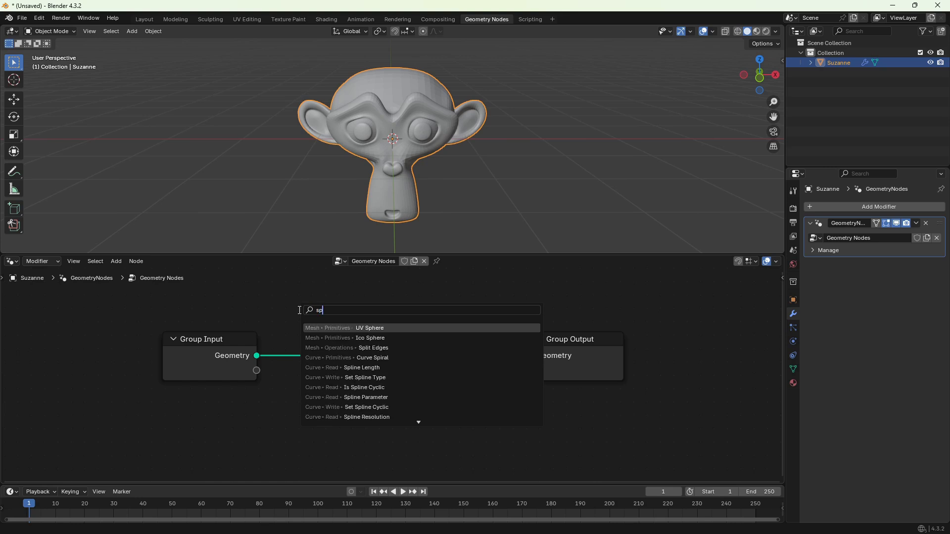
pyautogui.click(372, 328)
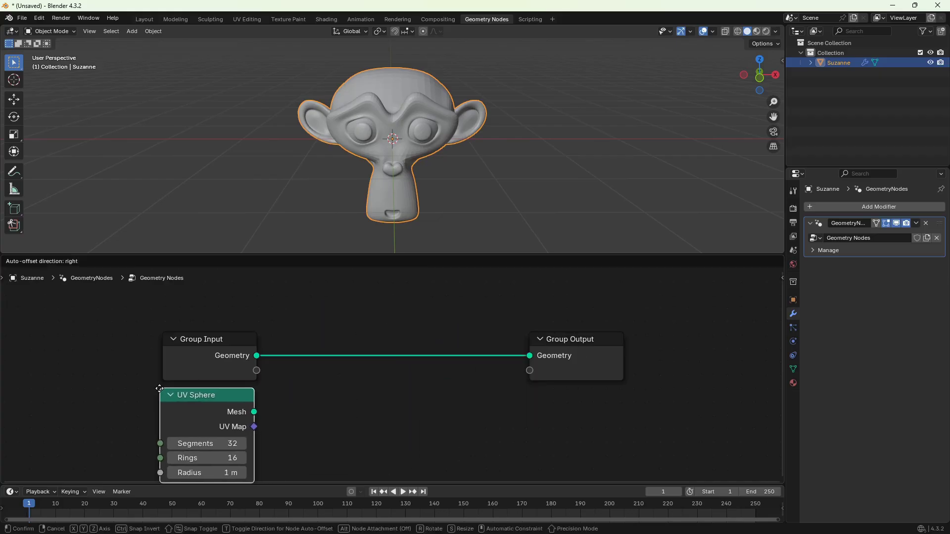
pyautogui.click(159, 388)
pyautogui.scroll(-2, 304, 368)
pyautogui.moveTo(304, 368); pyautogui.dragTo(360, 333, button='middle')
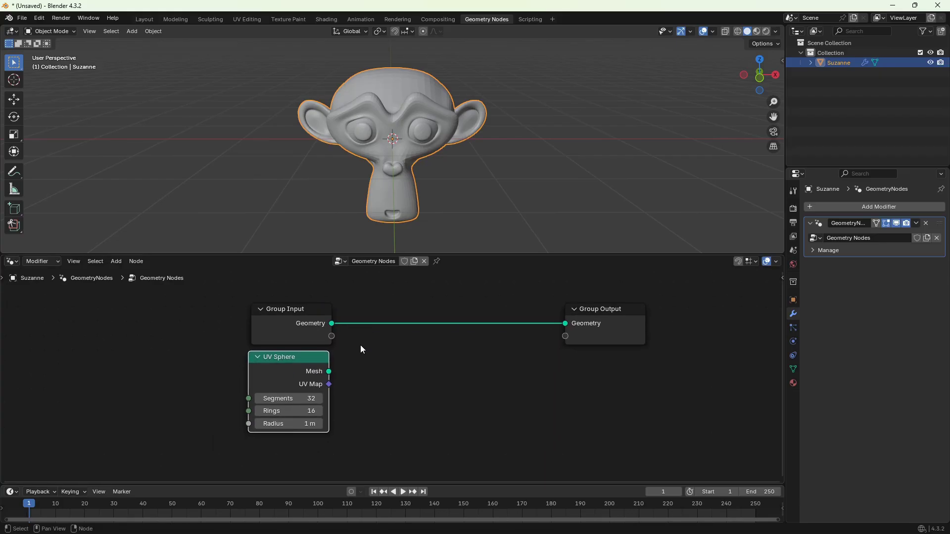
pyautogui.moveTo(329, 372); pyautogui.dragTo(565, 324)
pyautogui.scroll(1, 466, 380)
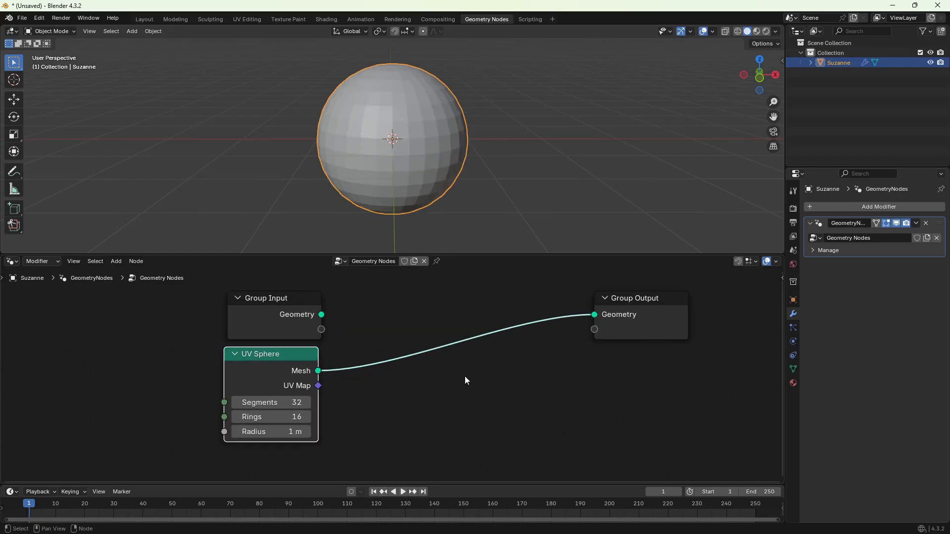
# - Set the UV Sphere node to 5 segments, 4 rings and a 0.1 m radius
pyautogui.click(295, 402)
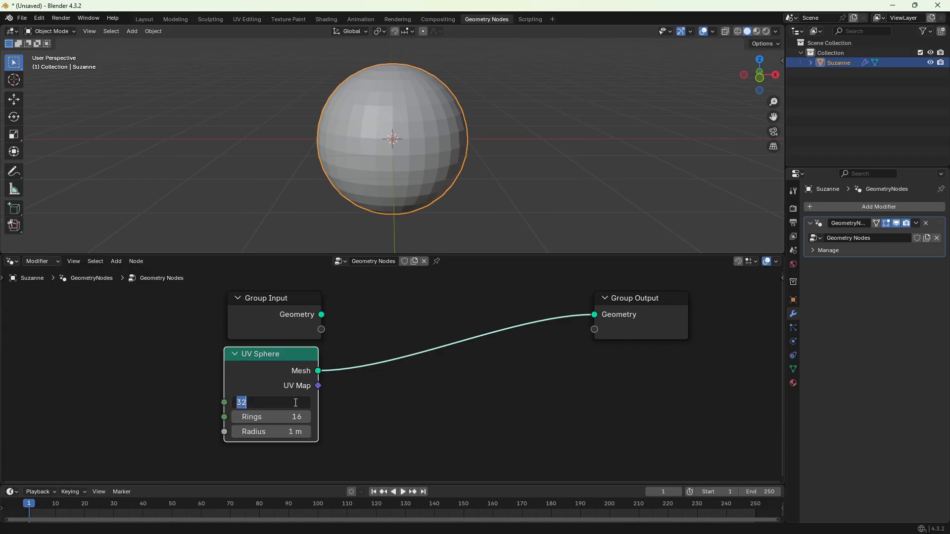
pyautogui.write('5')
pyautogui.press('Tab')
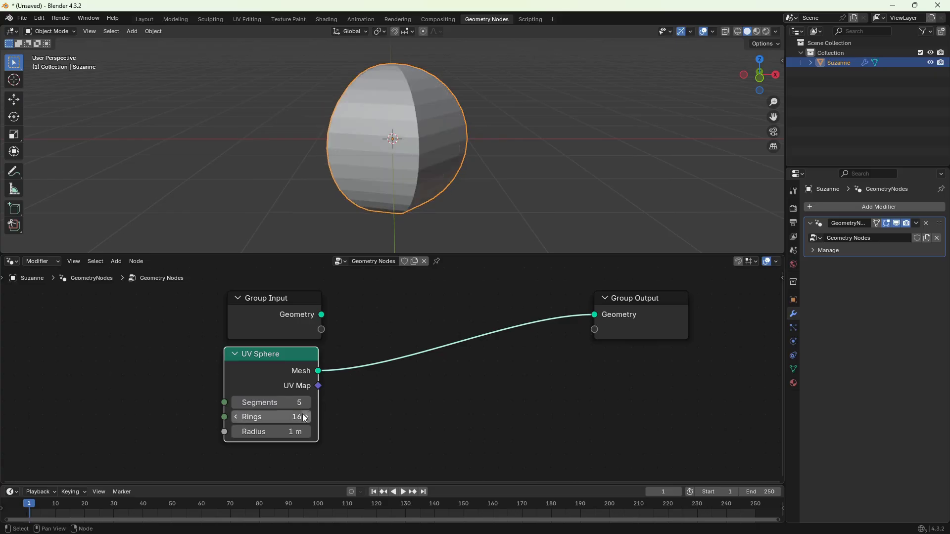
pyautogui.write('4')
pyautogui.press('Return')
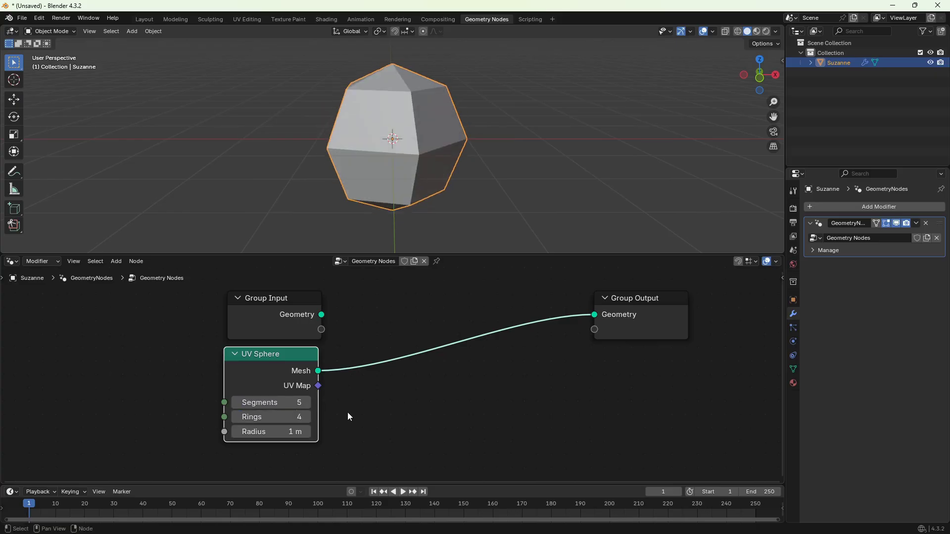
pyautogui.click(297, 431)
pyautogui.write('0')
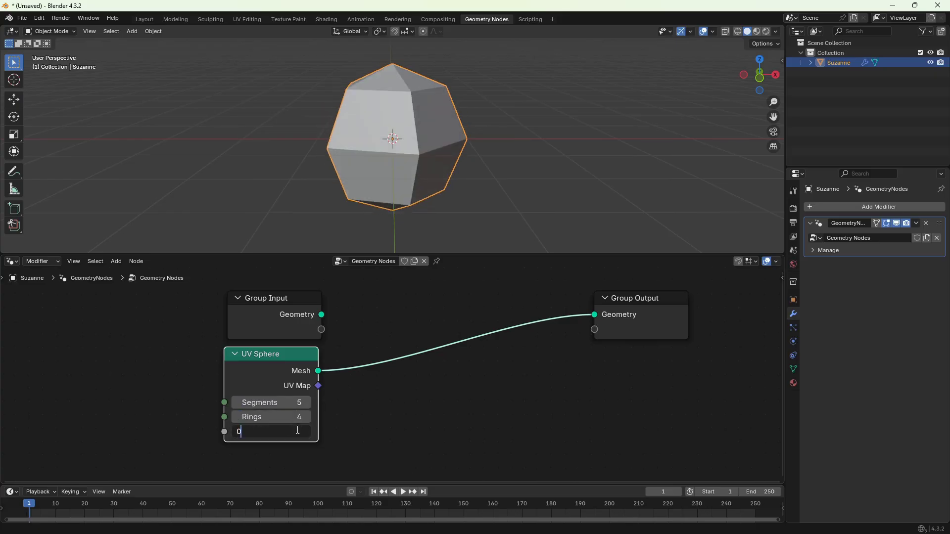
pyautogui.write('.1')
pyautogui.press('Return')
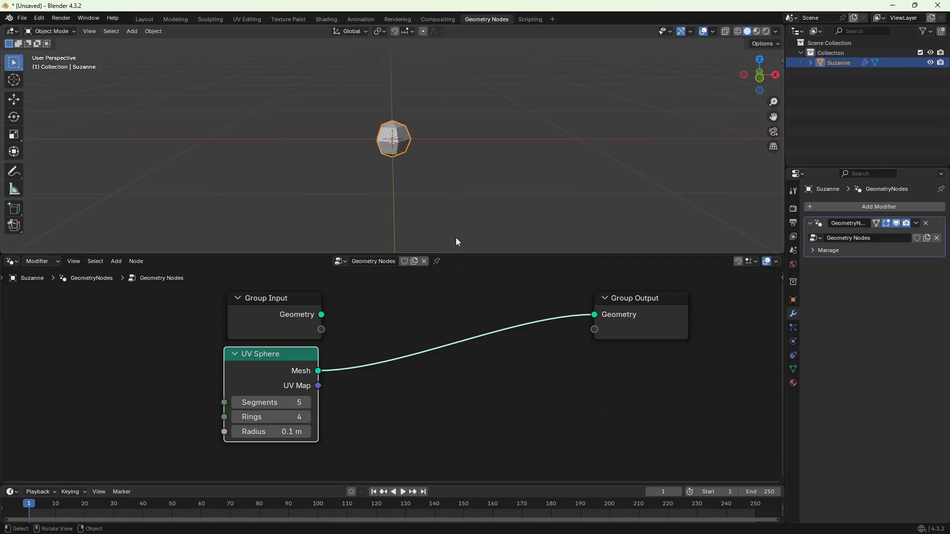
pyautogui.scroll(3, 456, 237)
pyautogui.moveTo(460, 236); pyautogui.dragTo(517, 230, button='middle')
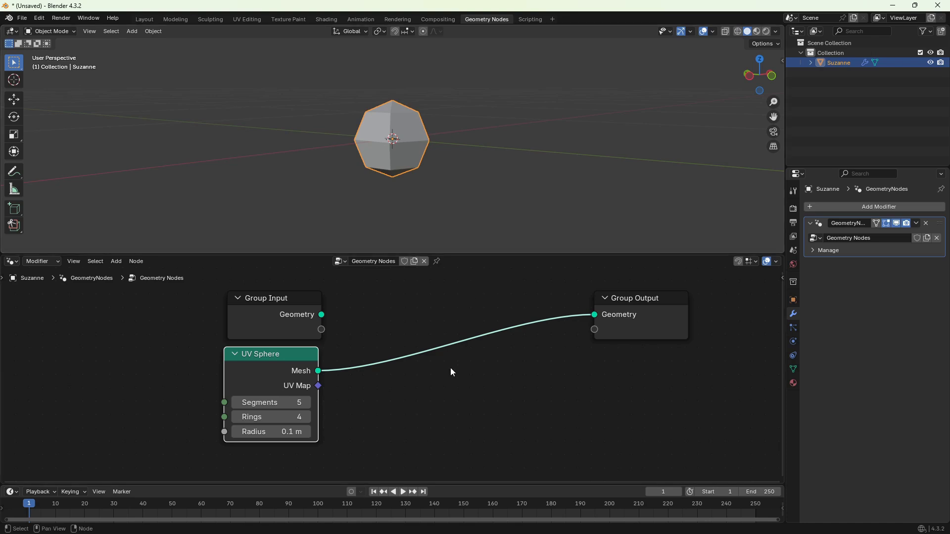
# - Add a Set Shade Smooth node between the UV Sphere and the Group Output, placed close beside the UV Sphere
pyautogui.hotkey('shift', 'a')
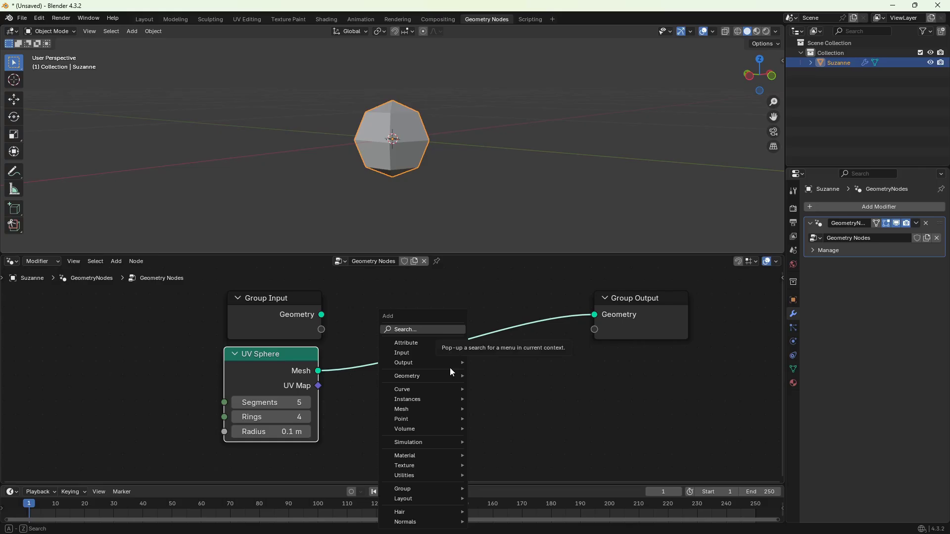
pyautogui.click(424, 329)
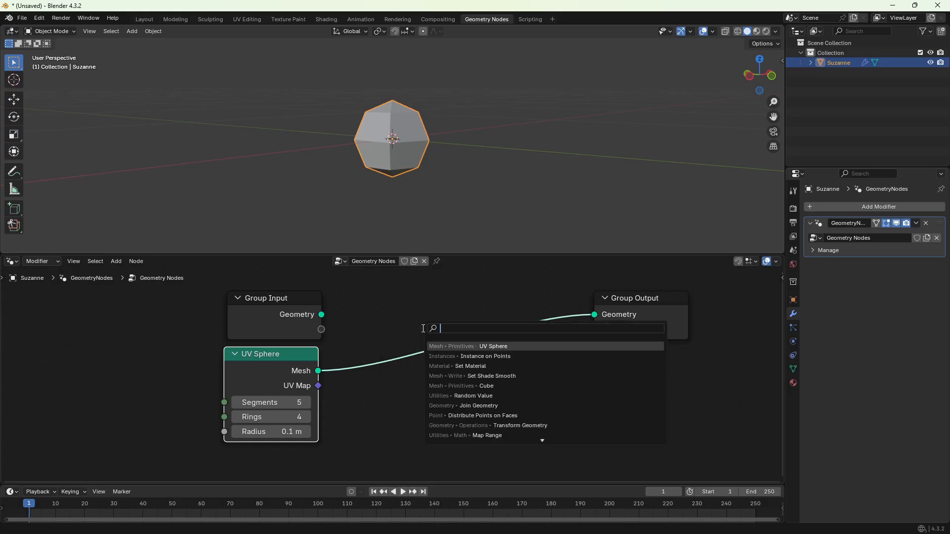
pyautogui.write('sm')
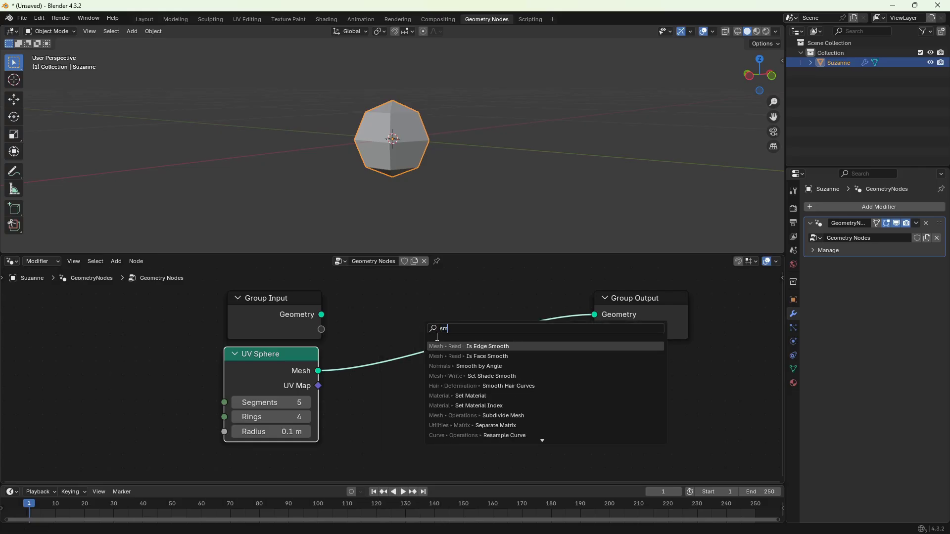
pyautogui.click(481, 376)
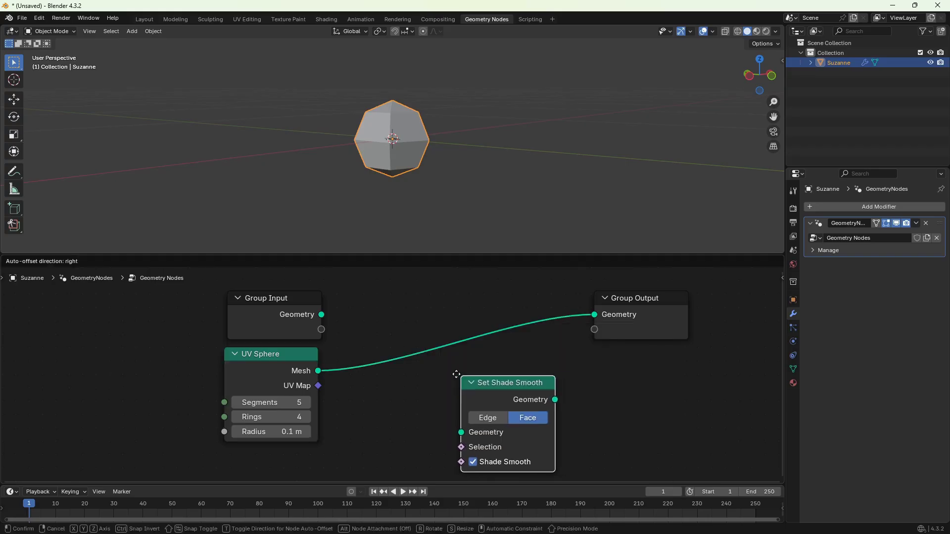
pyautogui.click(372, 336)
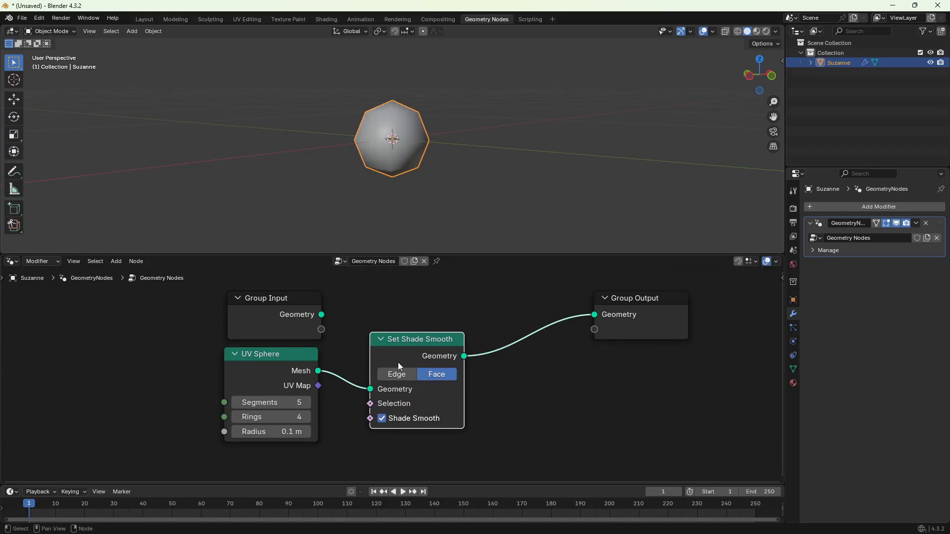
pyautogui.moveTo(407, 339); pyautogui.dragTo(389, 352)
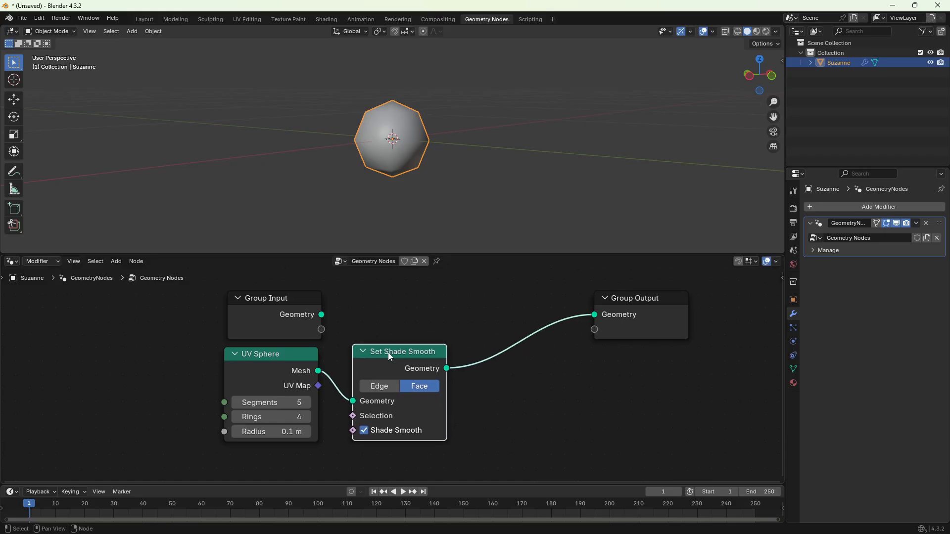
# - Insert a Set Material node between Set Shade Smooth and Group Output and assign it the material named Material
pyautogui.press('Home')
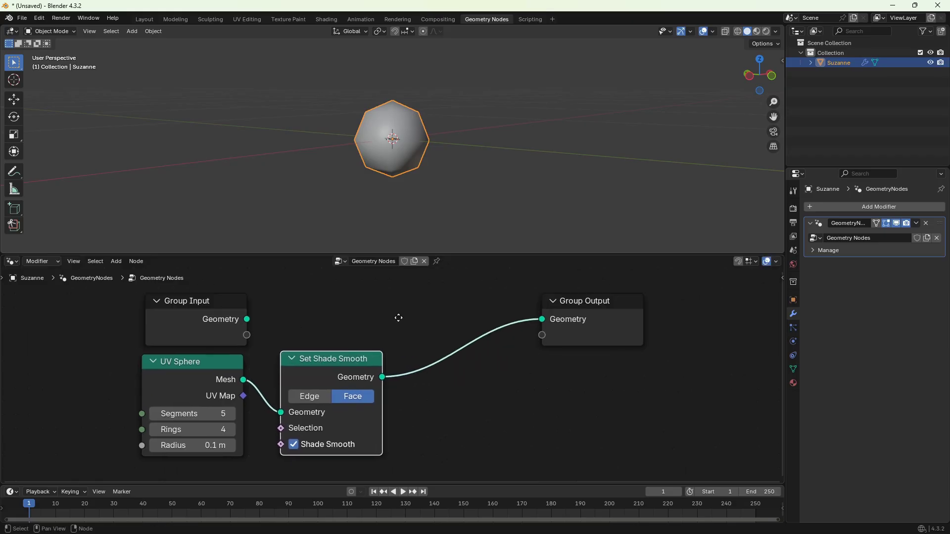
pyautogui.hotkey('shift', 'a')
pyautogui.moveTo(420, 394)
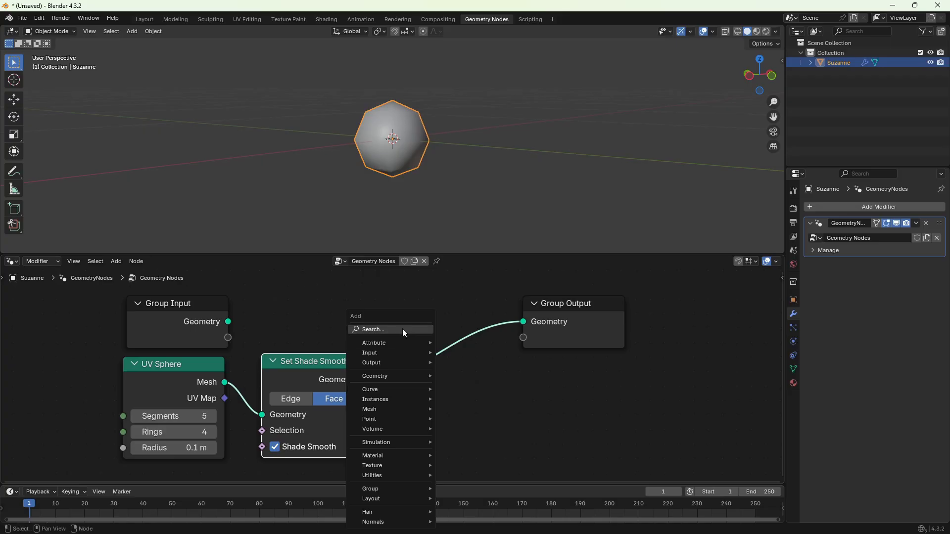
pyautogui.click(402, 329)
pyautogui.write('mat')
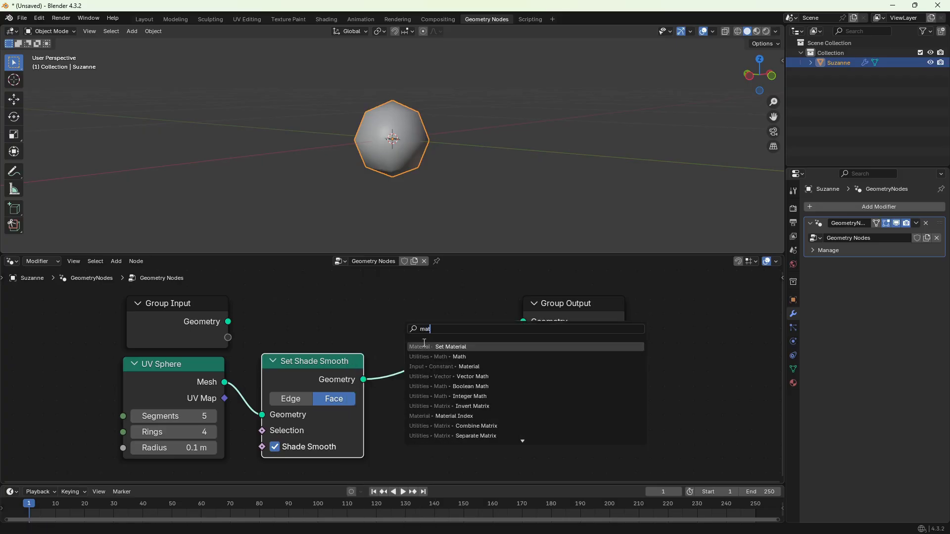
pyautogui.click(450, 346)
pyautogui.click(493, 329)
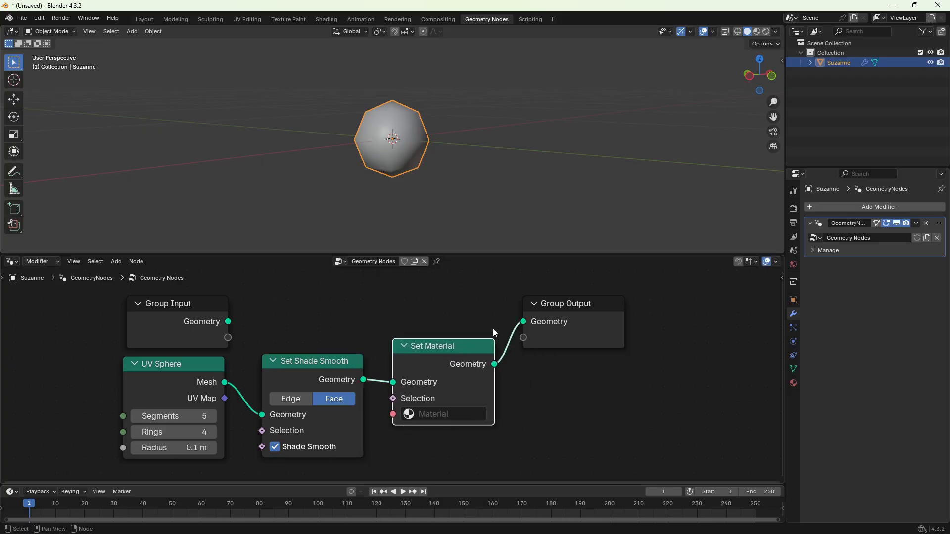
pyautogui.moveTo(488, 352); pyautogui.dragTo(476, 370)
pyautogui.click(429, 431)
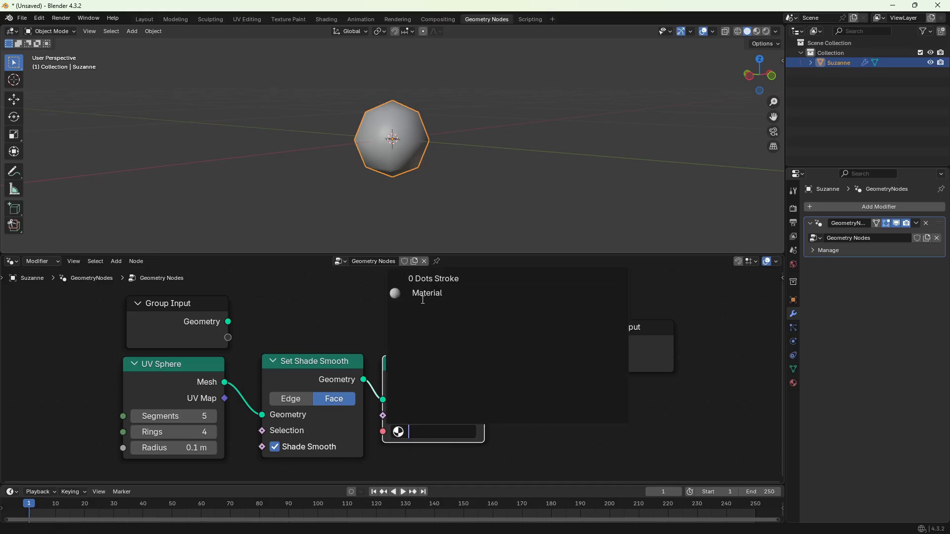
pyautogui.click(415, 294)
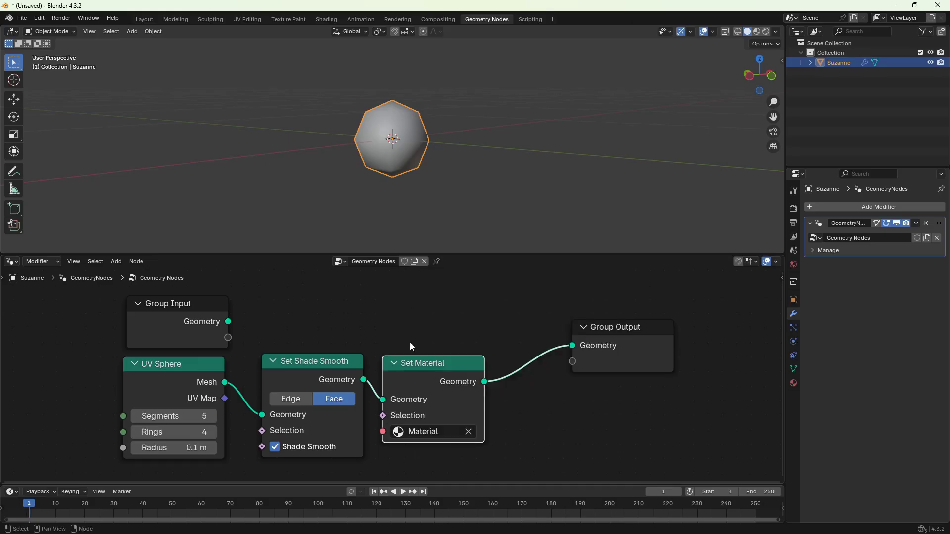
# - Create a new material on the monkey with an Emission surface and a bright magenta-pink color
pyautogui.click(793, 384)
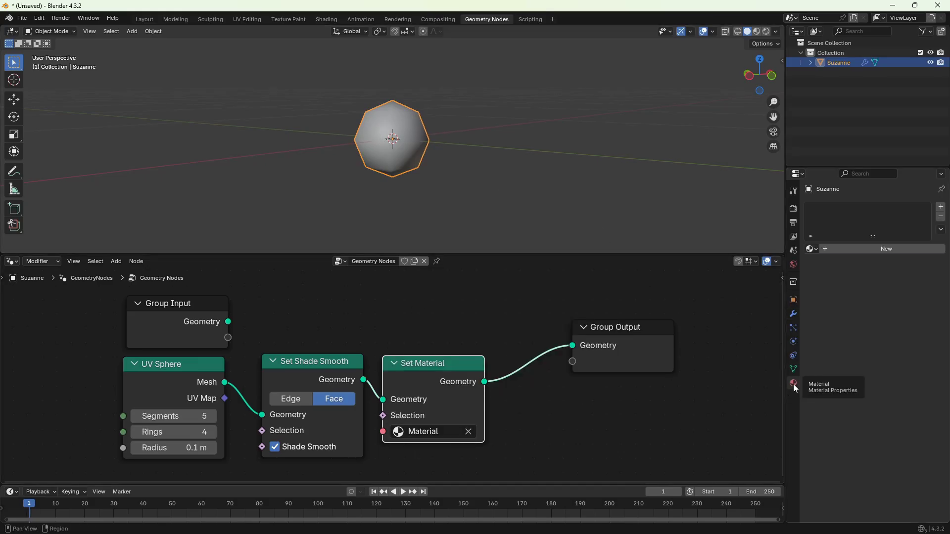
pyautogui.click(859, 249)
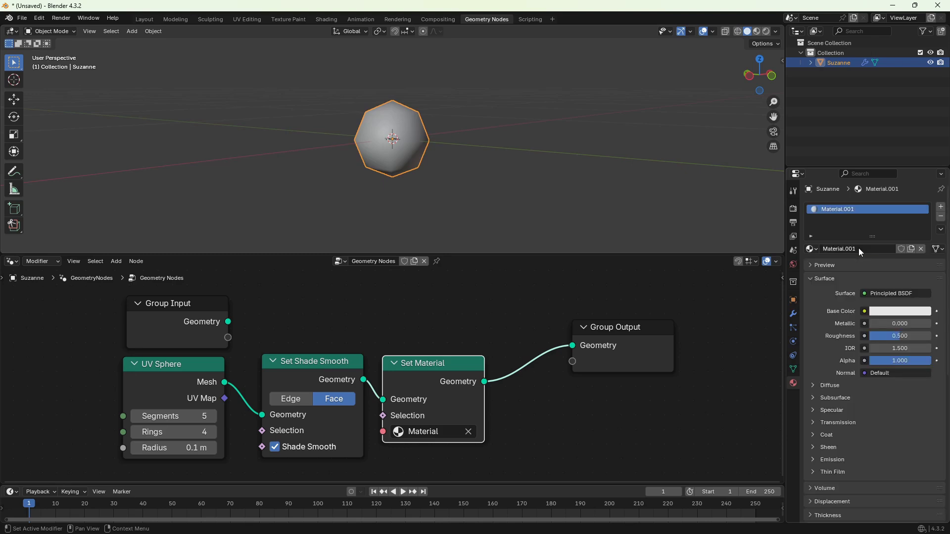
pyautogui.click(884, 295)
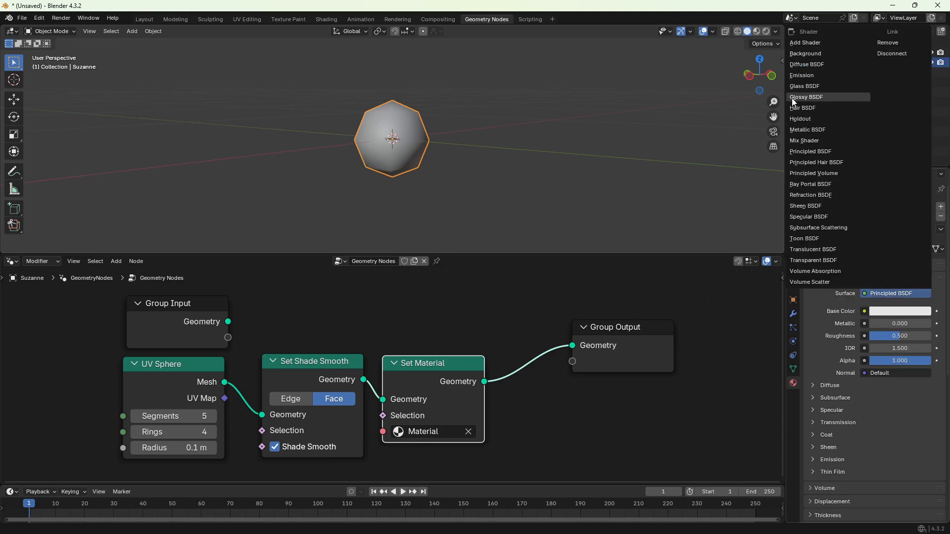
pyautogui.click(799, 76)
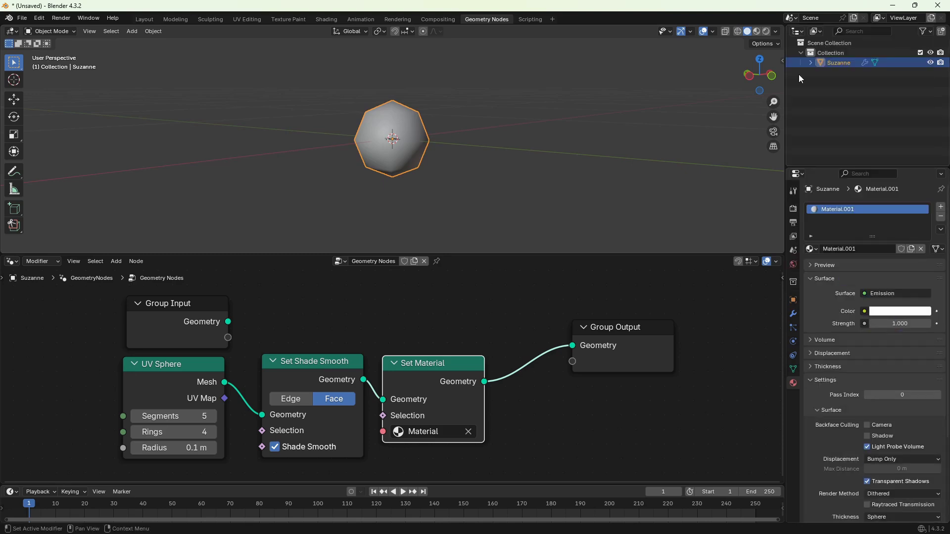
pyautogui.click(898, 312)
pyautogui.click(903, 211)
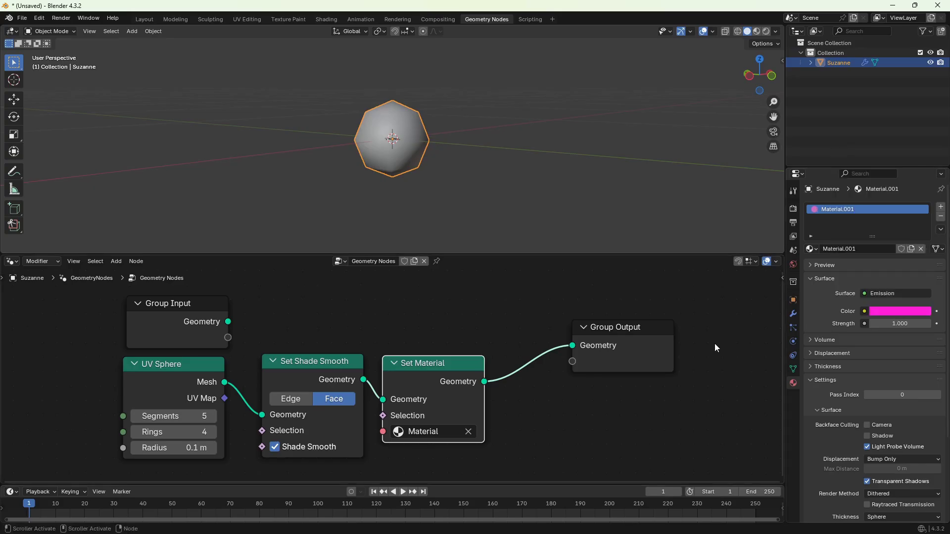
# - Switch the viewport to rendered shading, then add a point light and move it about 0.49 m along negative Y
pyautogui.click(766, 31)
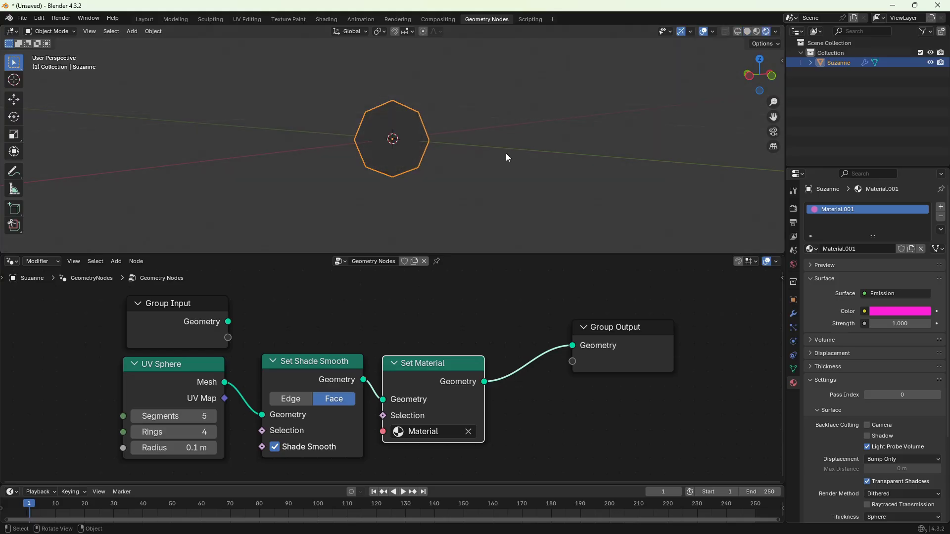
pyautogui.moveTo(502, 156); pyautogui.dragTo(519, 158, button='middle')
pyautogui.hotkey('shift', 'a')
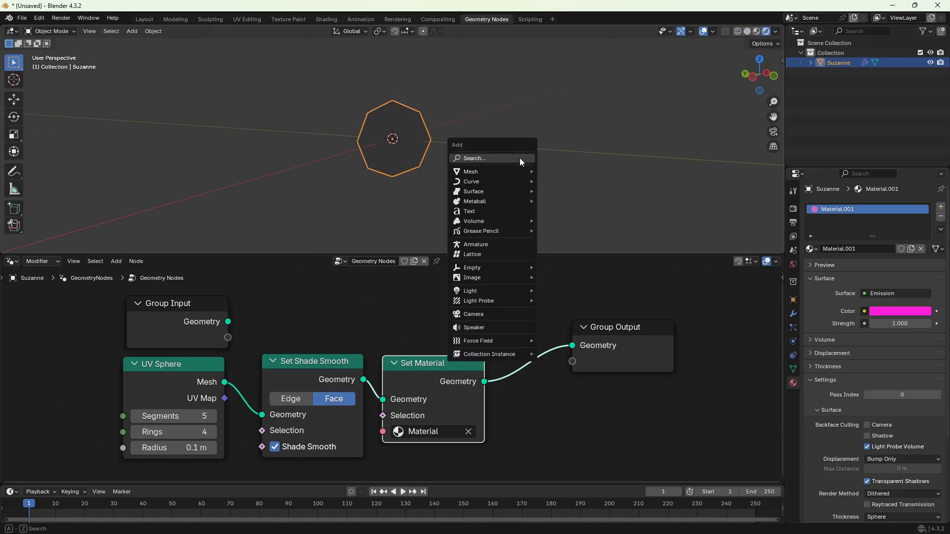
pyautogui.moveTo(481, 291)
pyautogui.click(554, 292)
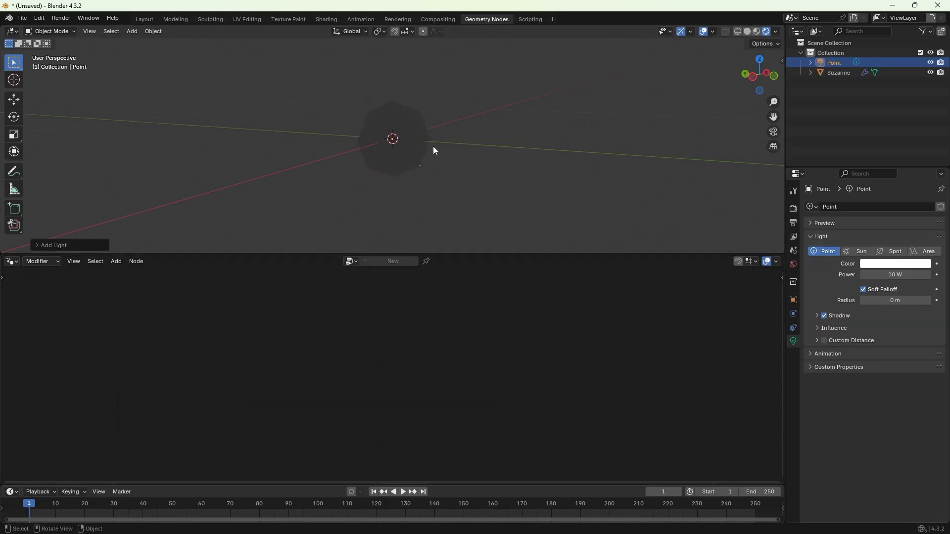
pyautogui.press('g')
pyautogui.press('y')
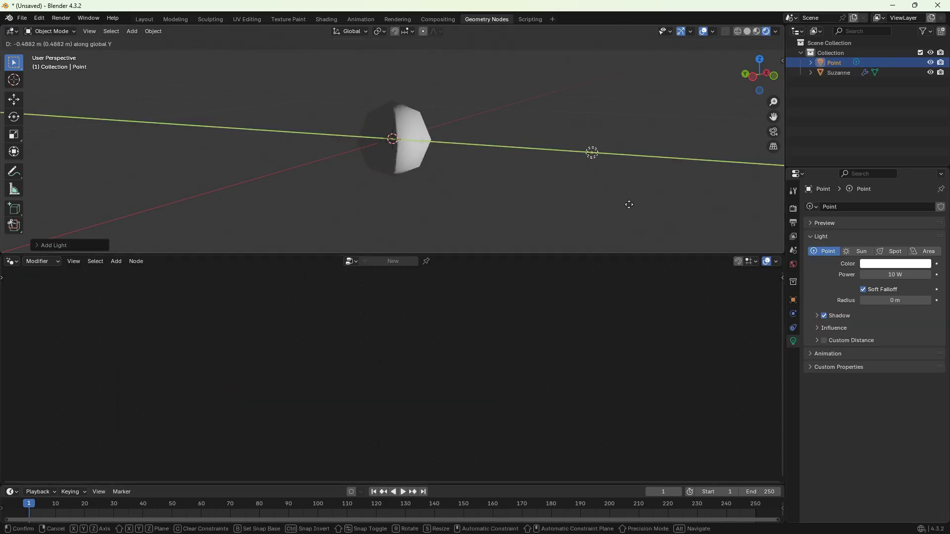
pyautogui.click(627, 205)
pyautogui.moveTo(624, 207); pyautogui.dragTo(555, 201, button='middle')
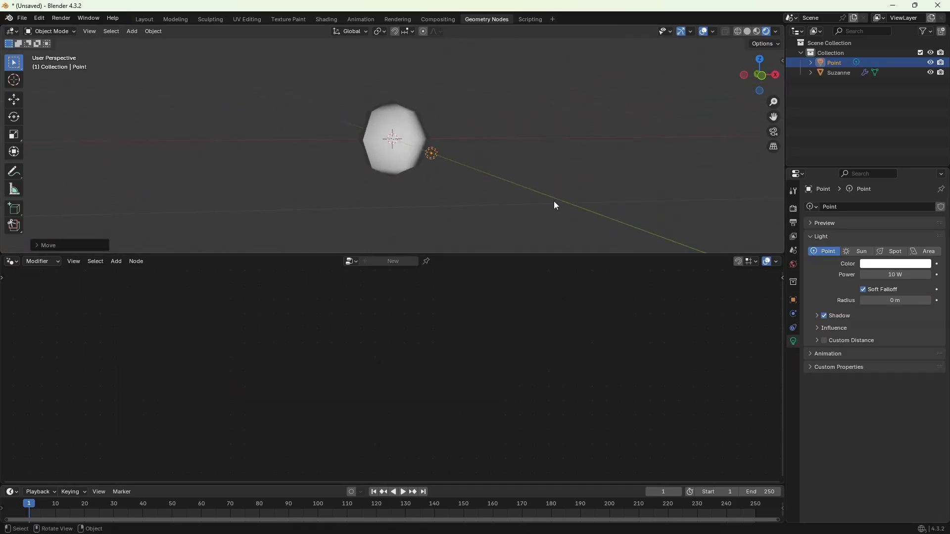
# - Reselect the monkey object and change the Set Material node's material to Material.001
pyautogui.click(409, 157)
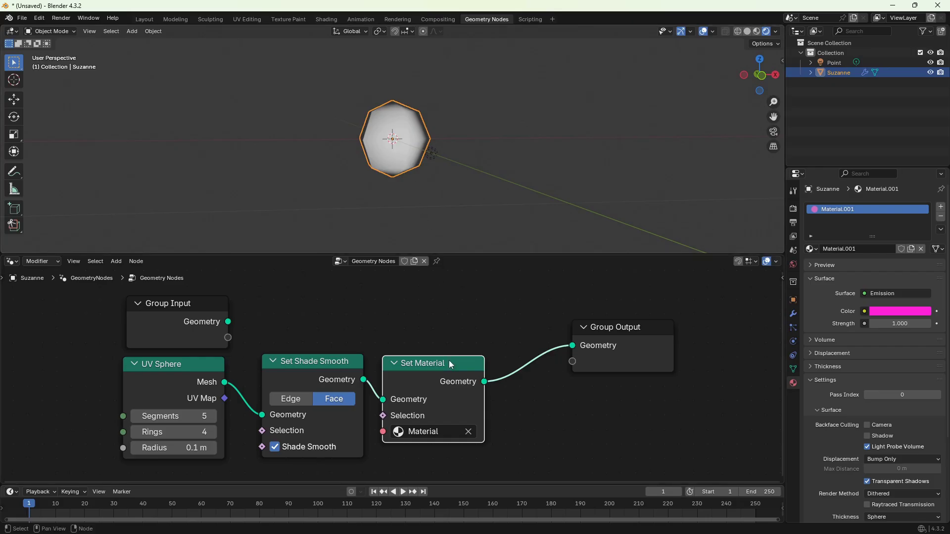
pyautogui.click(445, 429)
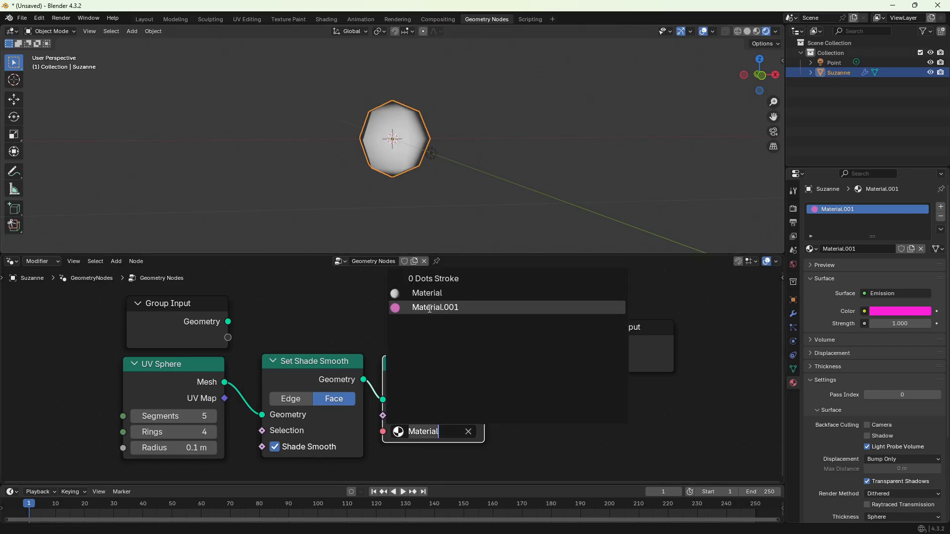
pyautogui.click(449, 308)
pyautogui.moveTo(473, 233); pyautogui.dragTo(523, 229, button='middle')
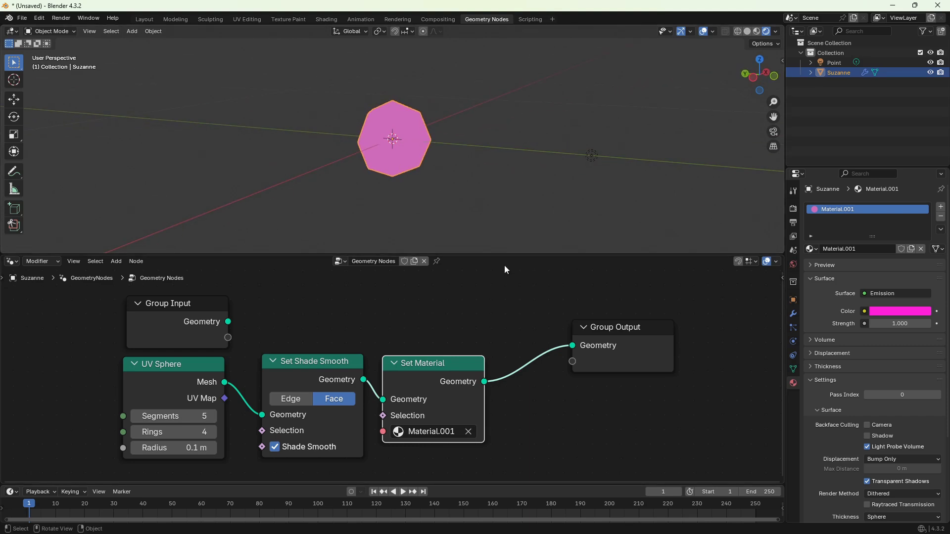
# - Connect the Group Input's Geometry directly to the Group Output's Geometry to show the whole monkey
pyautogui.moveTo(228, 321); pyautogui.dragTo(576, 342)
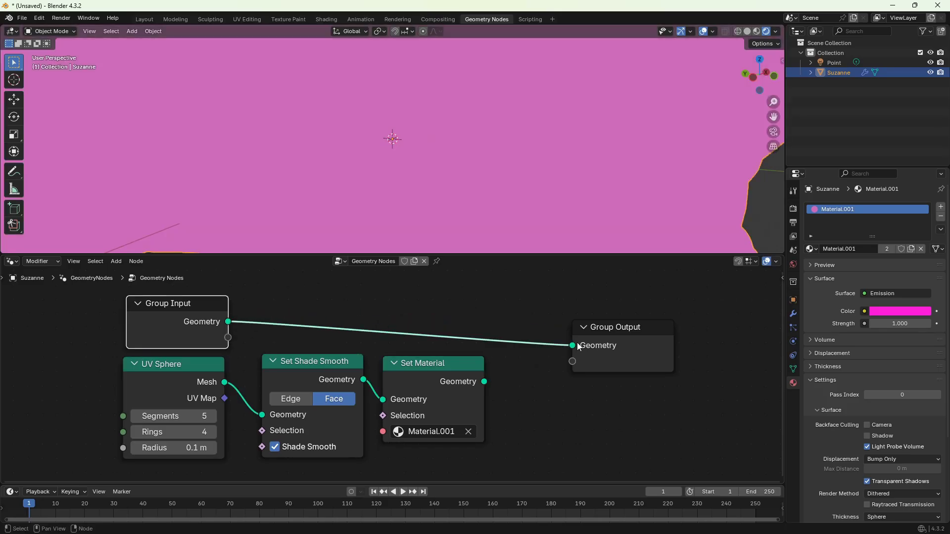
pyautogui.scroll(-4, 512, 207)
pyautogui.moveTo(512, 206); pyautogui.dragTo(457, 197, button='middle')
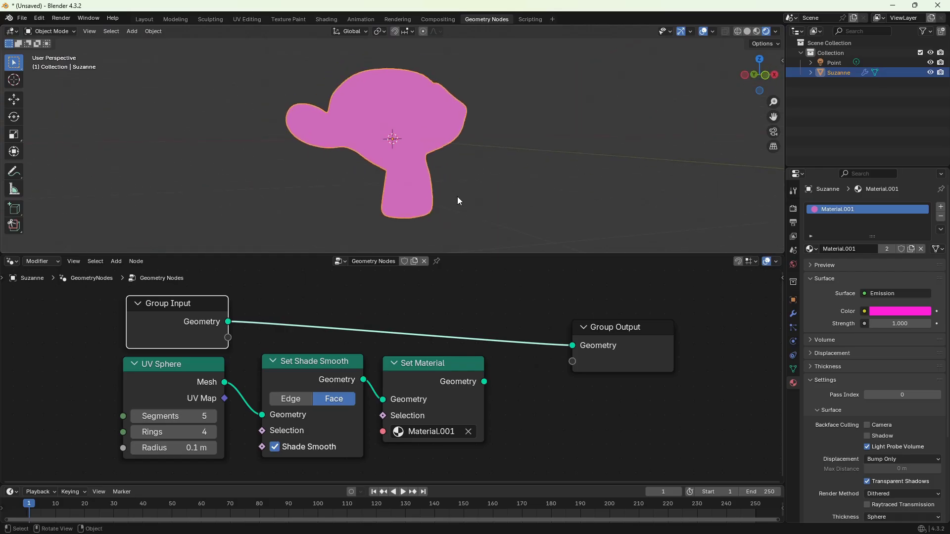
# - Insert an Instance on Points node into the Group Input to Group Output link and move it clear of the Set Material node
pyautogui.hotkey('shift', 'a')
pyautogui.click(409, 302)
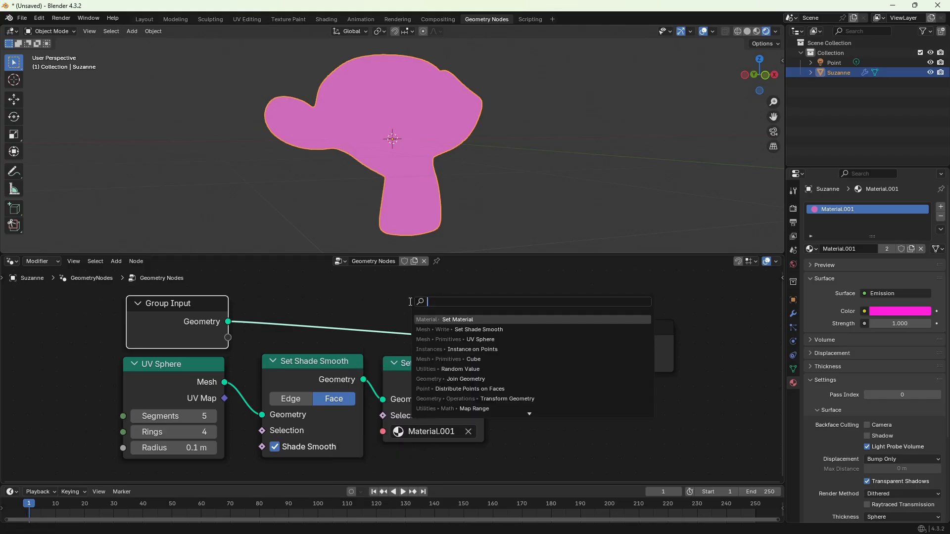
pyautogui.write('in')
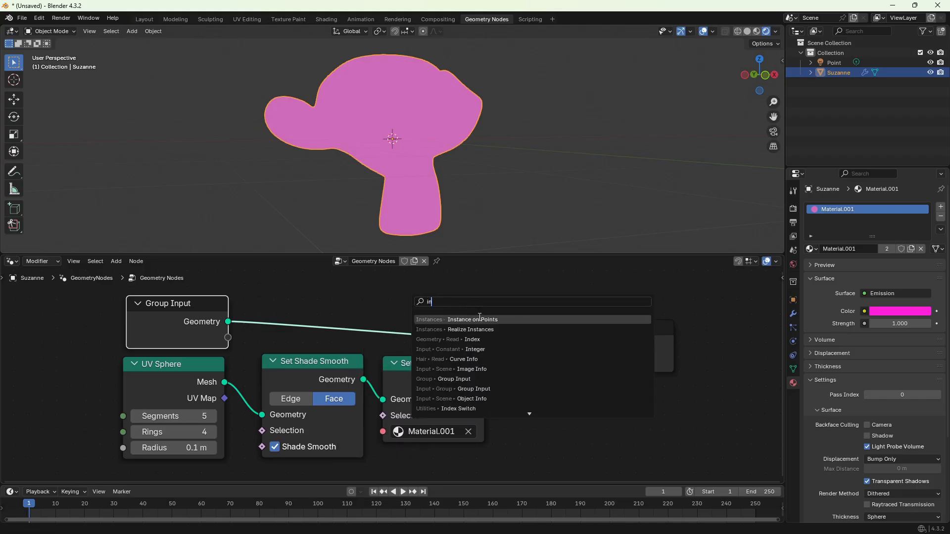
pyautogui.click(479, 319)
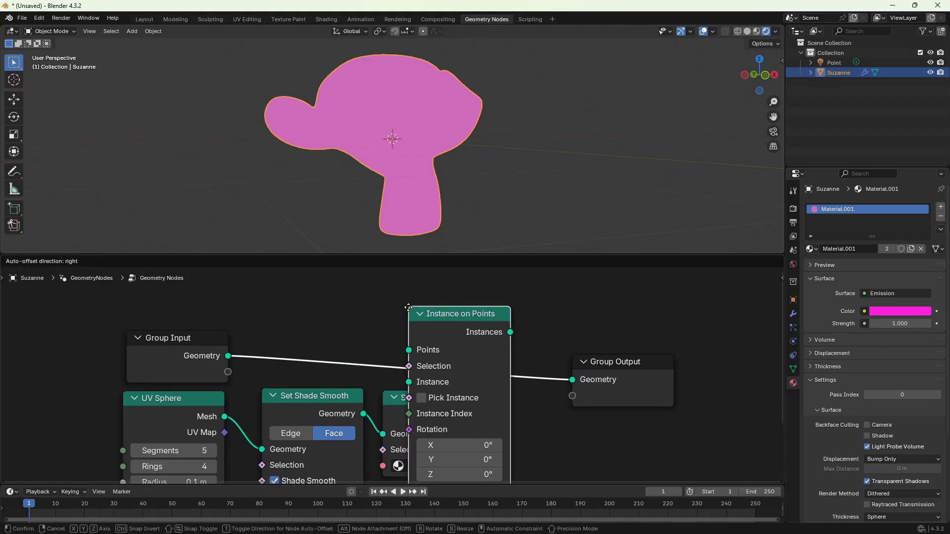
pyautogui.click(408, 307)
pyautogui.scroll(-1, 495, 324)
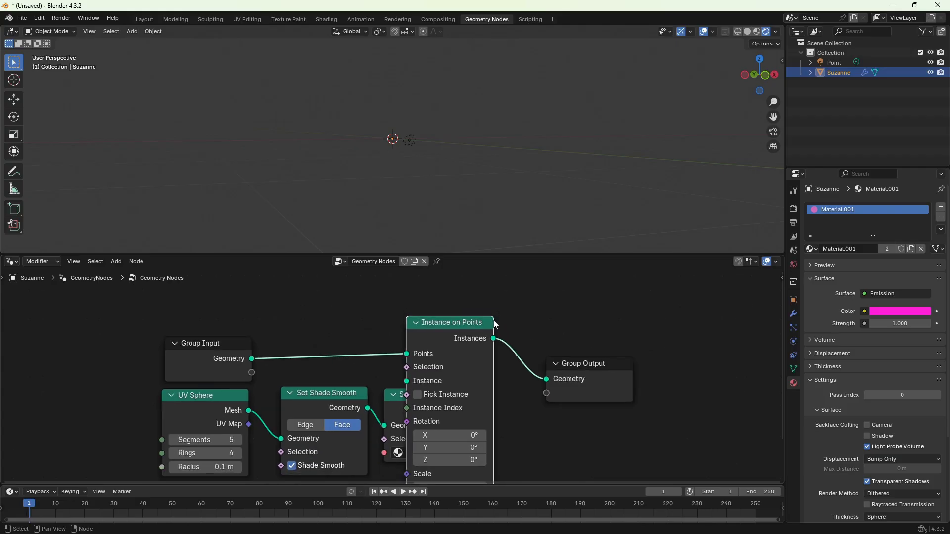
pyautogui.moveTo(458, 322); pyautogui.dragTo(554, 224)
# - Connect the Set Material node's Geometry to the Instance input of Instance on Points, and check the monkey deselected before reselecting it
pyautogui.scroll(-2, 593, 297)
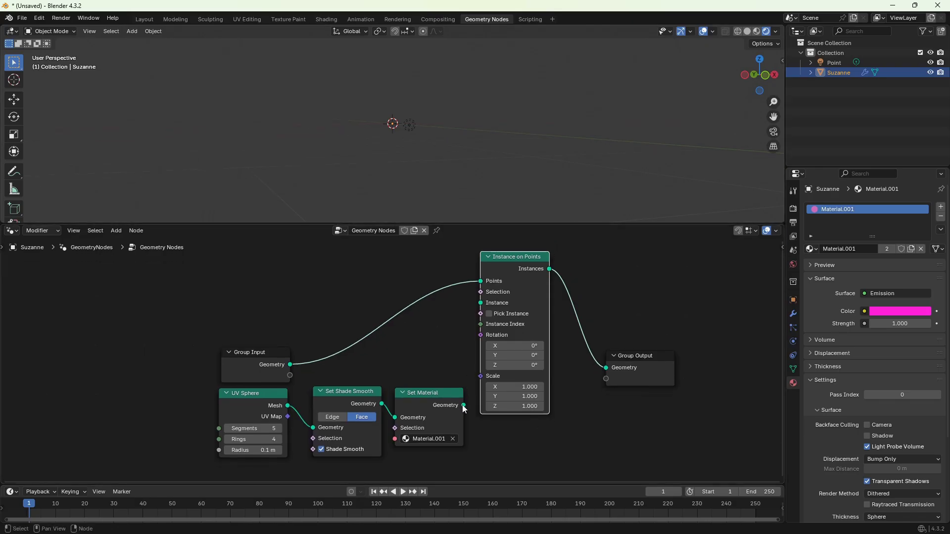
pyautogui.moveTo(464, 406); pyautogui.dragTo(478, 304)
pyautogui.scroll(-2, 483, 183)
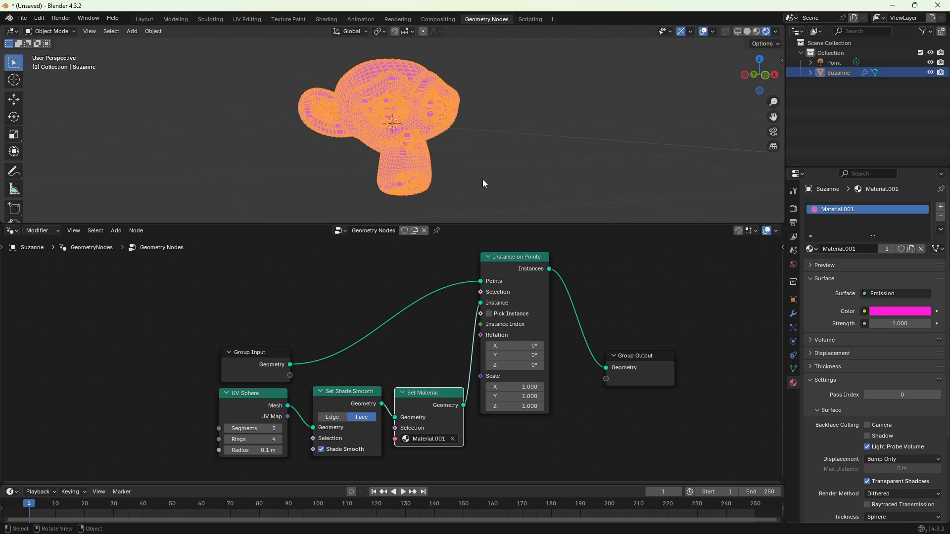
pyautogui.click(483, 179)
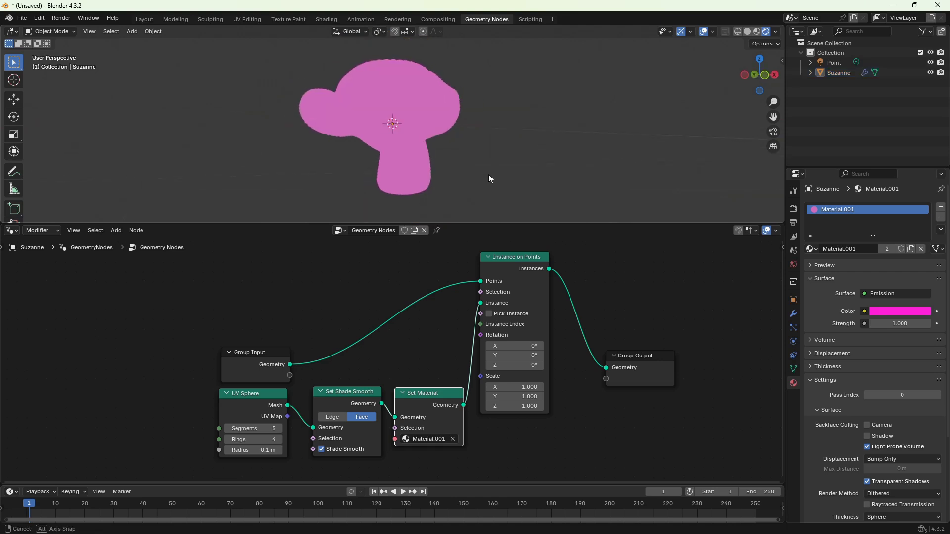
pyautogui.click(427, 163)
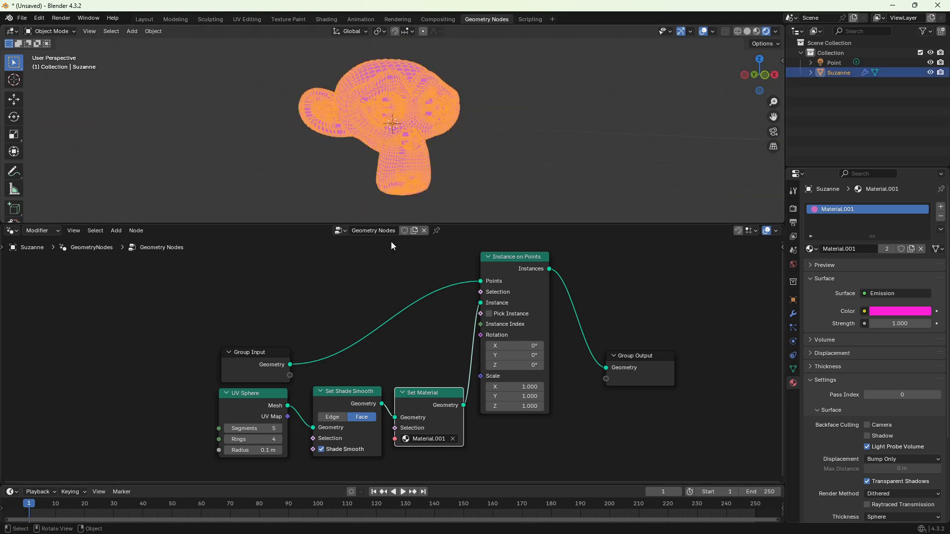
# - Set the UV Sphere node's radius to 0.005 m and deselect the monkey to show the pink point instances
pyautogui.click(266, 450)
pyautogui.click(238, 449)
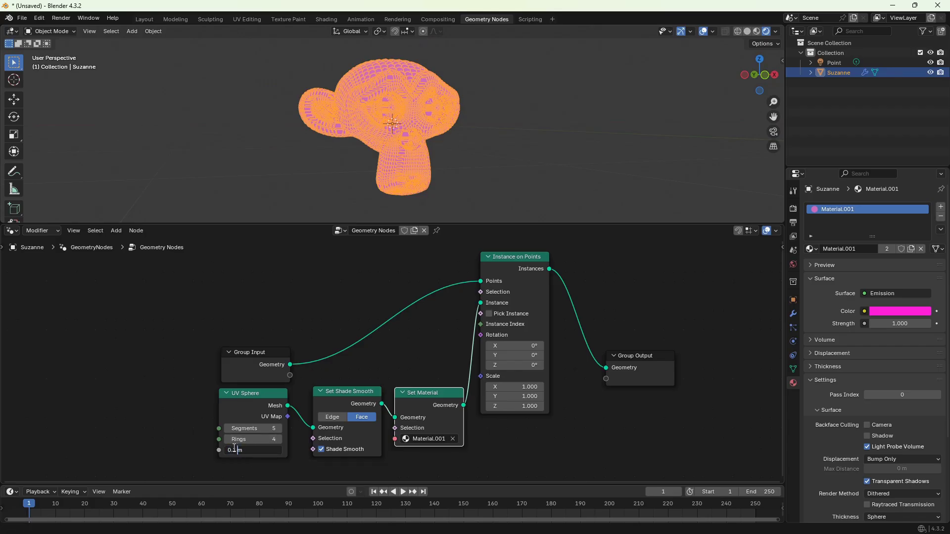
pyautogui.click(234, 447)
pyautogui.click(237, 449)
pyautogui.press('BackSpace')
pyautogui.press('BackSpace')
pyautogui.write('005')
pyautogui.press('Return')
pyautogui.moveTo(381, 203); pyautogui.dragTo(398, 191, button='middle')
pyautogui.click(450, 173)
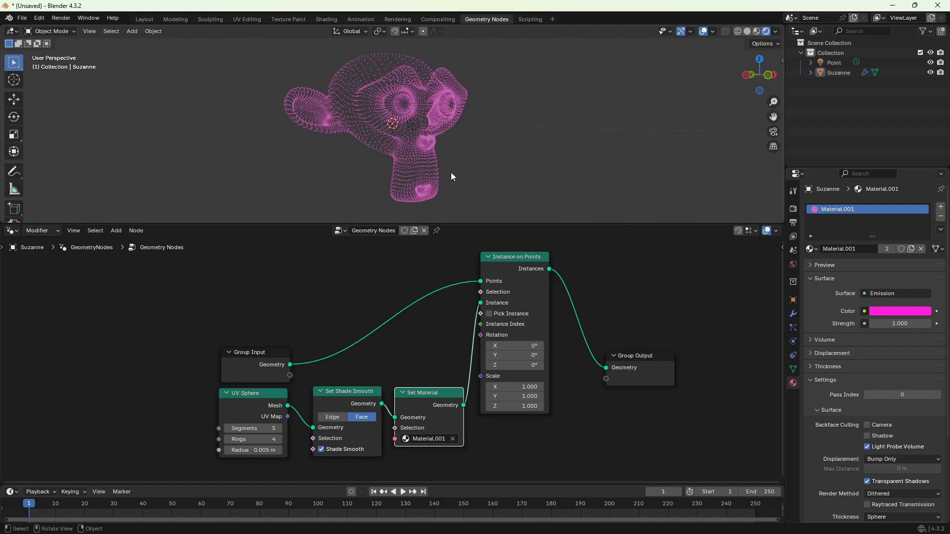
# - Enlarge the 3D viewport and darken the World background colour to near black, #020202FF
pyautogui.moveTo(469, 222); pyautogui.dragTo(474, 283)
pyautogui.scroll(4, 449, 212)
pyautogui.scroll(-3, 449, 212)
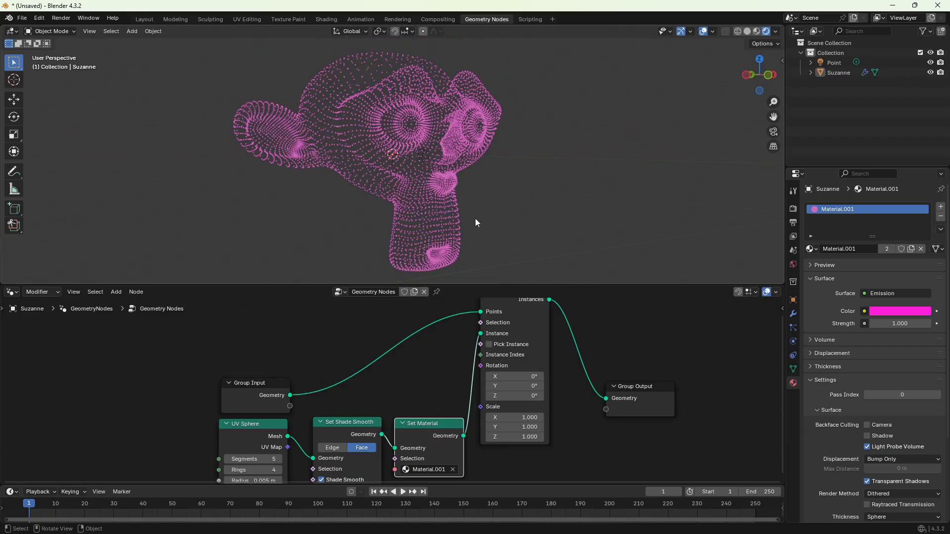
pyautogui.moveTo(476, 218)
pyautogui.mouseDown(button='middle')
pyautogui.moveTo(494, 215)
pyautogui.moveTo(473, 221)
pyautogui.mouseUp(button='middle')
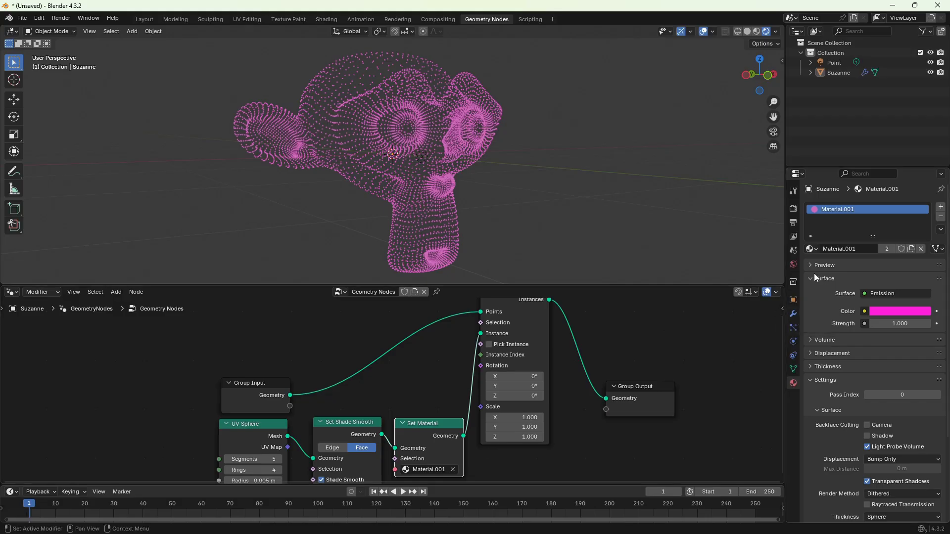
pyautogui.click(793, 265)
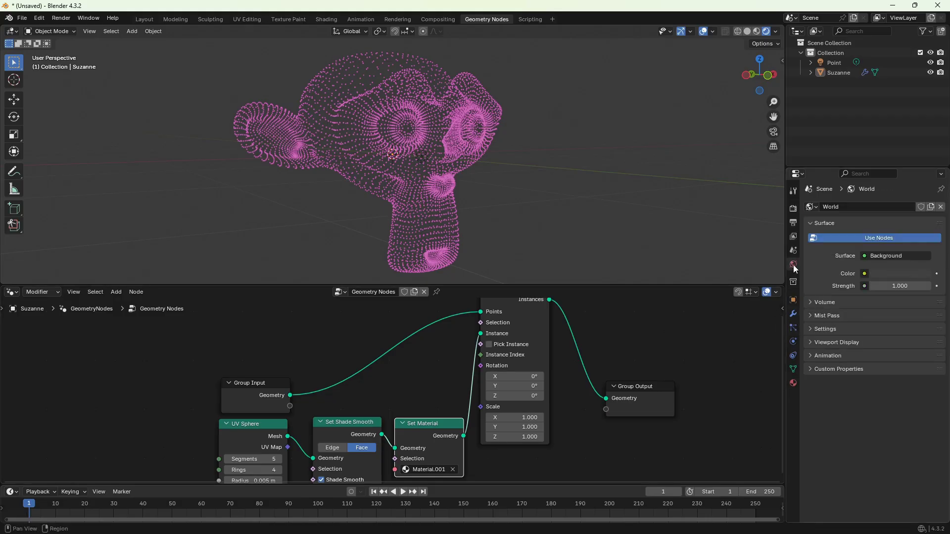
pyautogui.click(888, 274)
pyautogui.click(923, 190)
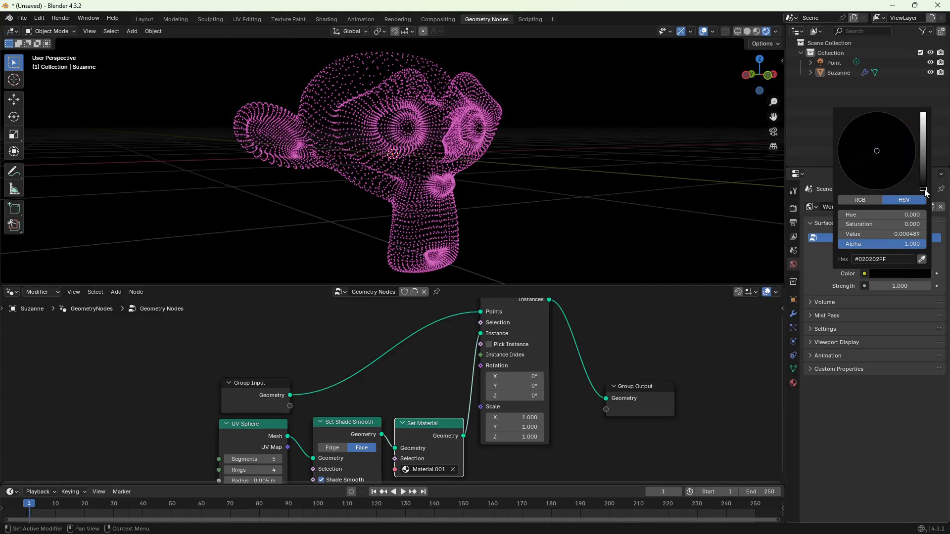
# - Give the 3D viewport more height, raise the monkey above the grid floor and deselect it
pyautogui.moveTo(511, 285); pyautogui.dragTo(507, 312)
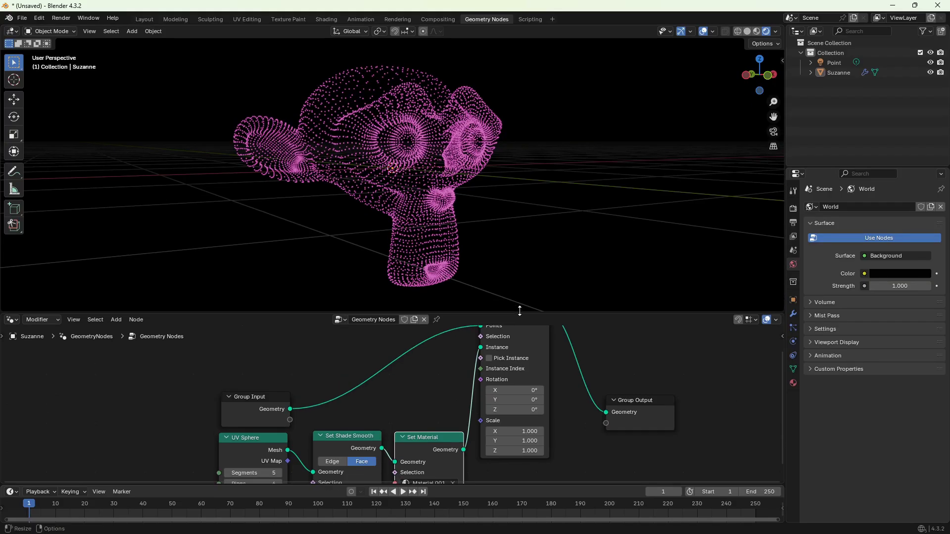
pyautogui.moveTo(506, 292); pyautogui.dragTo(489, 257, button='middle')
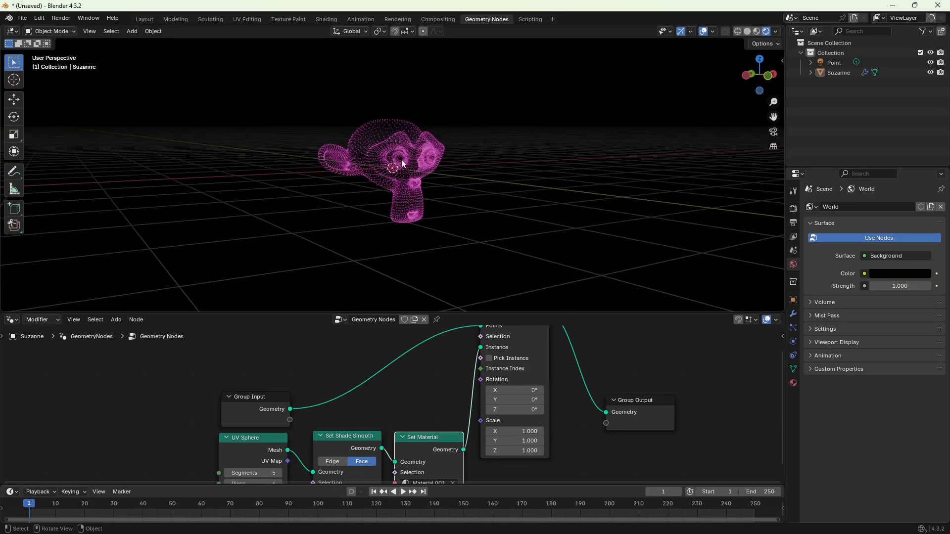
pyautogui.moveTo(431, 196); pyautogui.dragTo(432, 115)
pyautogui.scroll(1, 444, 169)
pyautogui.keyDown('shift'); pyautogui.moveTo(441, 120); pyautogui.dragTo(499, 198, button='middle'); pyautogui.keyUp('shift')
pyautogui.click(477, 172)
pyautogui.scroll(2, 476, 172)
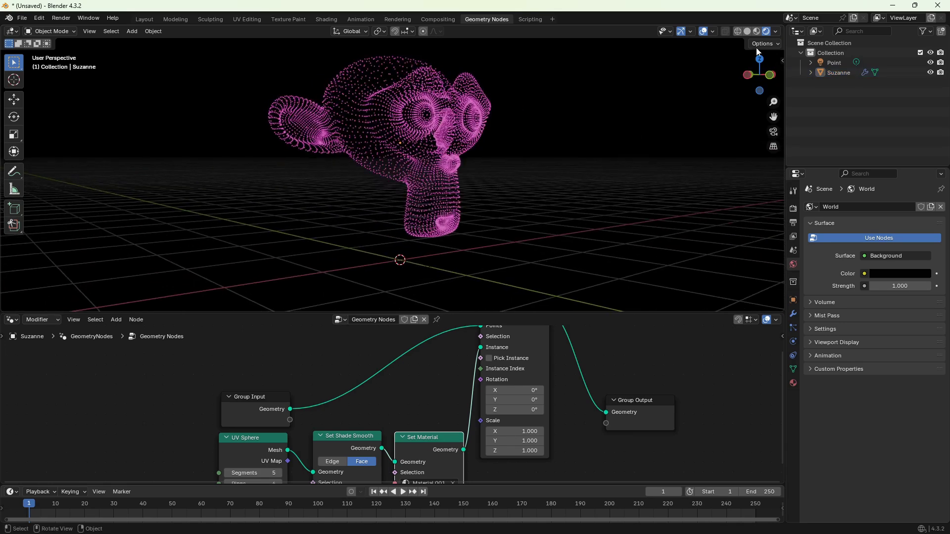
# - Set the viewport shading's Compositor option to Always and enable Use Nodes in the Compositing workspace
pyautogui.click(776, 31)
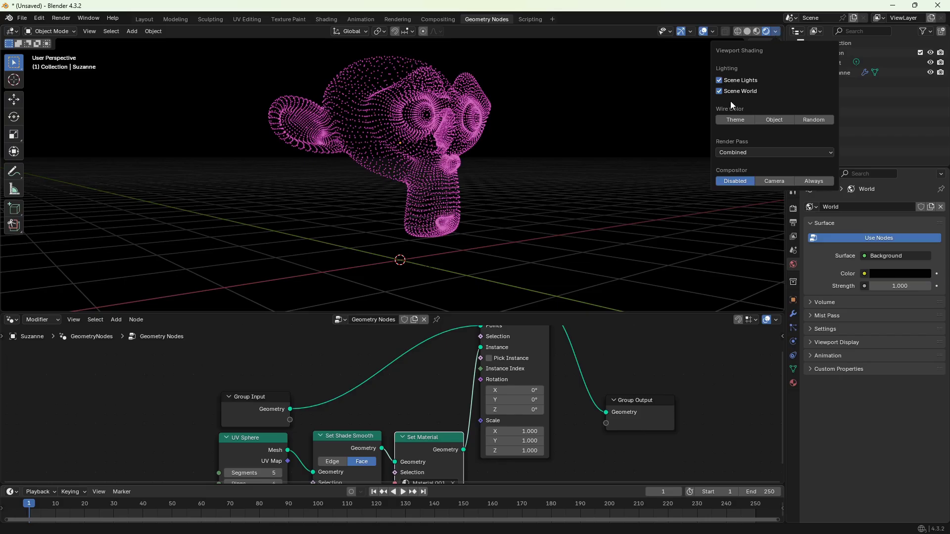
pyautogui.click(813, 182)
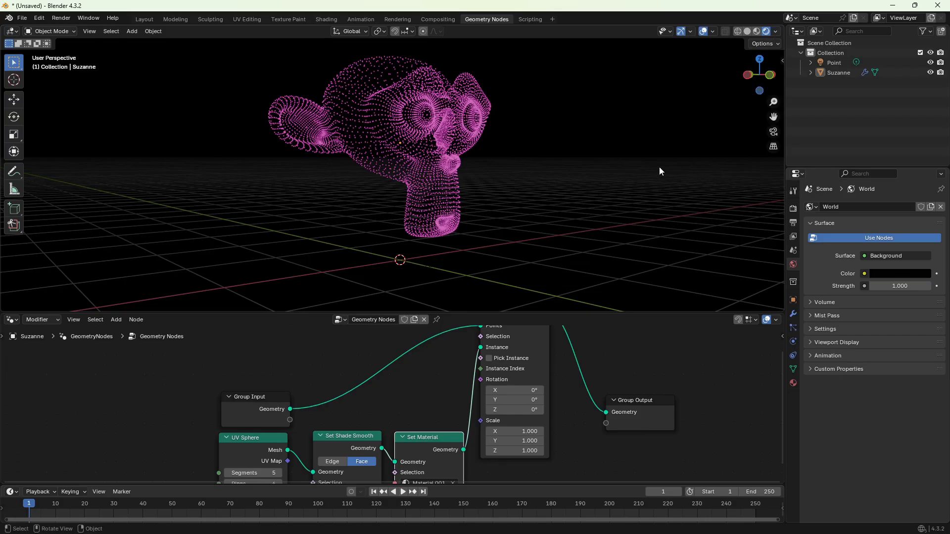
pyautogui.click(437, 19)
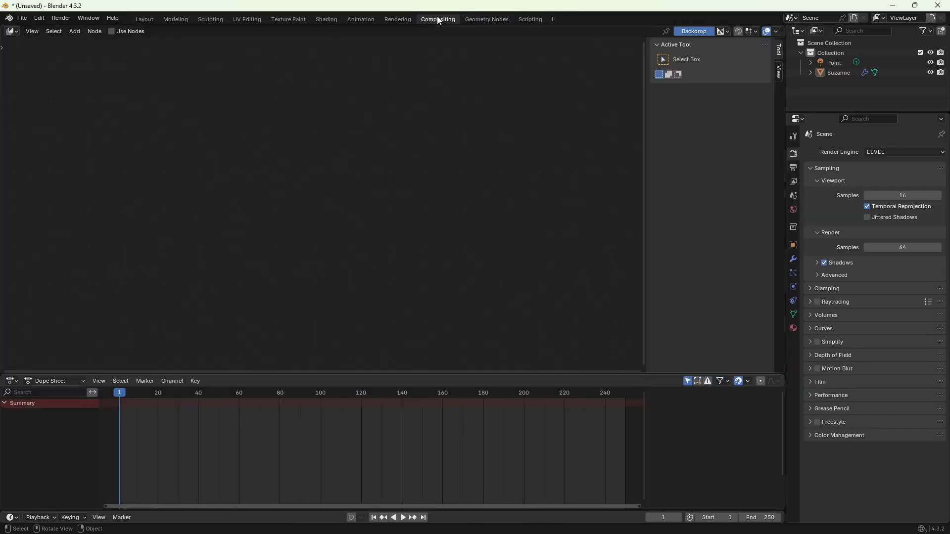
pyautogui.click(111, 31)
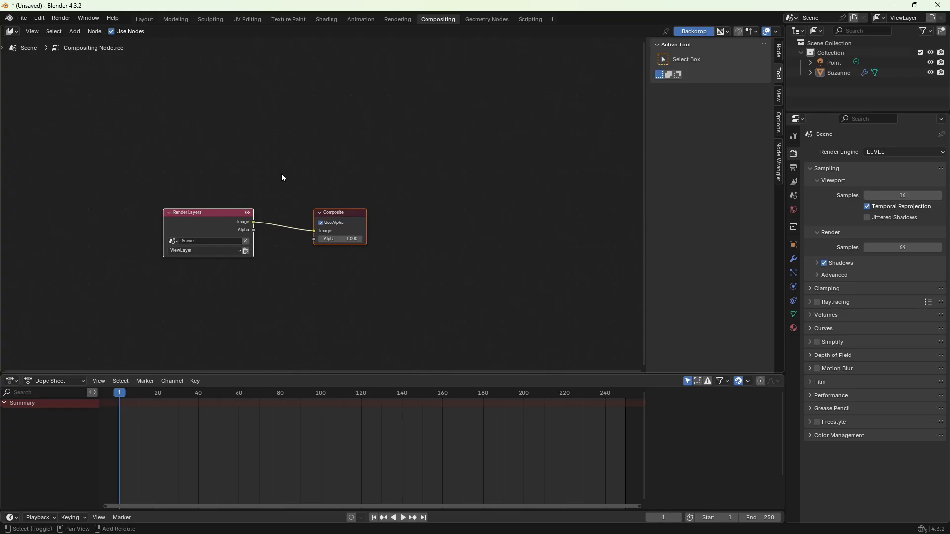
# - Insert a Glare node between Render Layers and Composite, and move the Composite node further away from it
pyautogui.hotkey('shift', 'a')
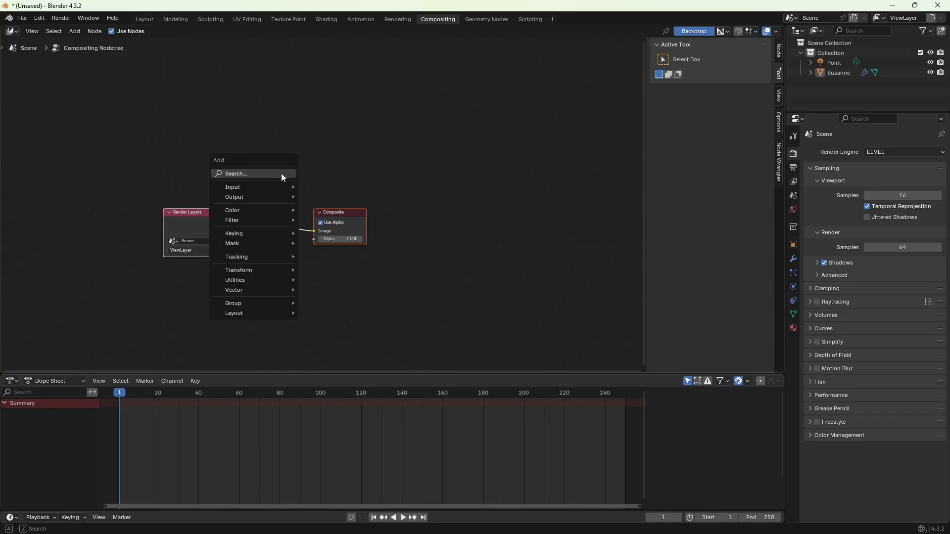
pyautogui.click(281, 173)
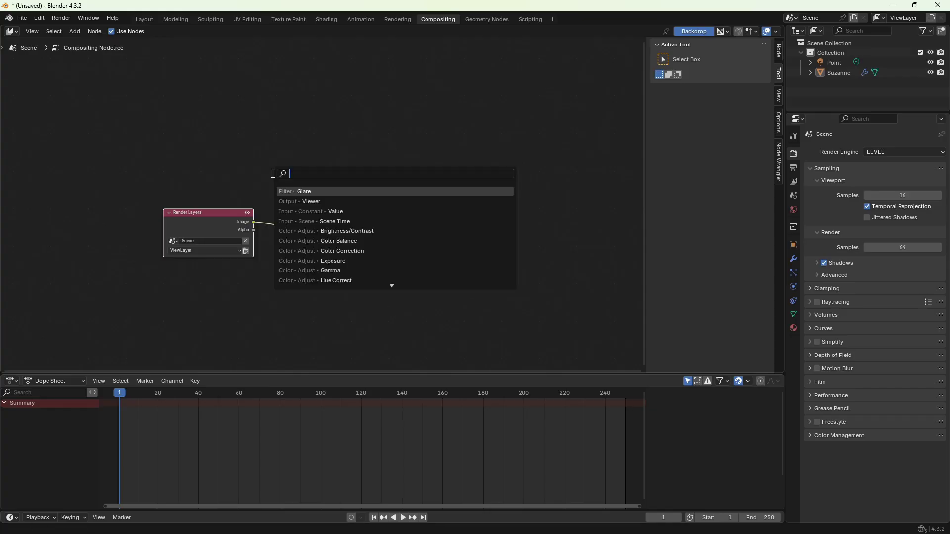
pyautogui.click(305, 191)
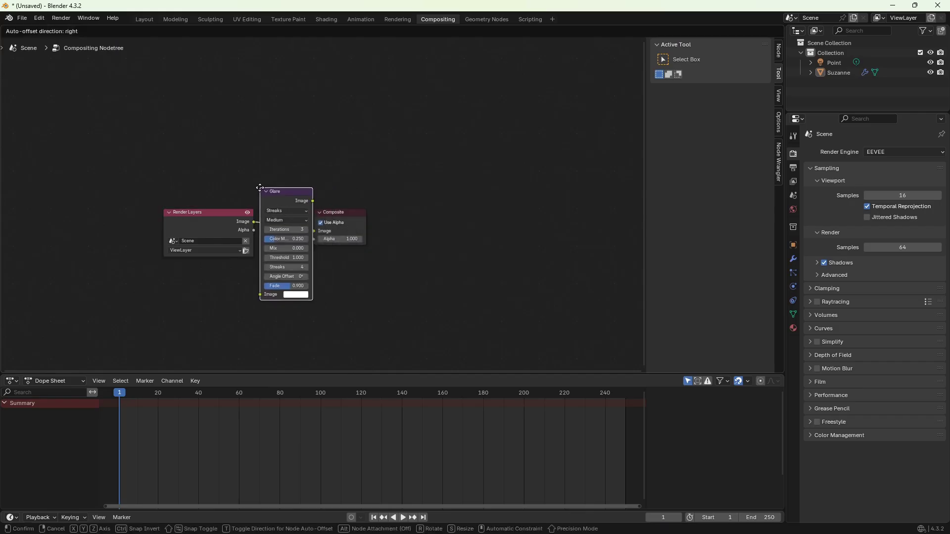
pyautogui.click(258, 191)
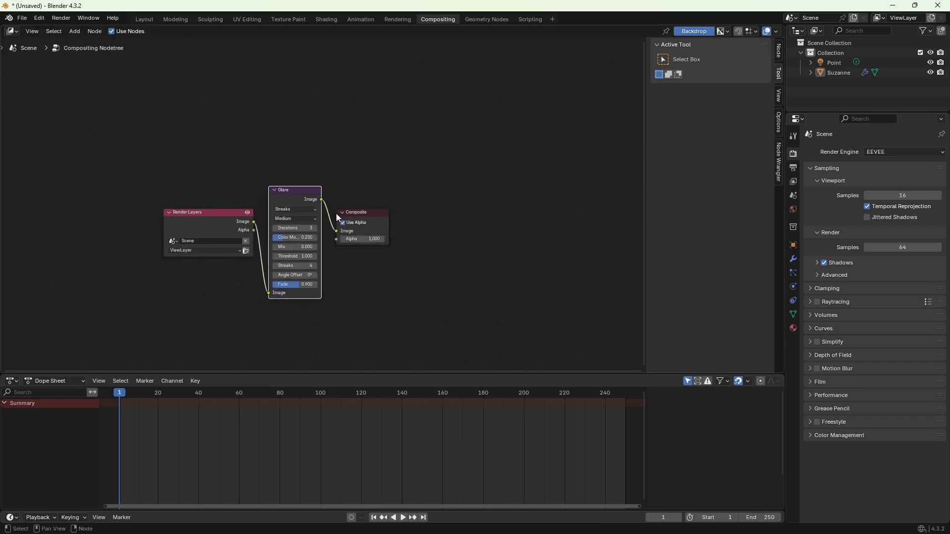
pyautogui.moveTo(353, 214); pyautogui.dragTo(377, 217)
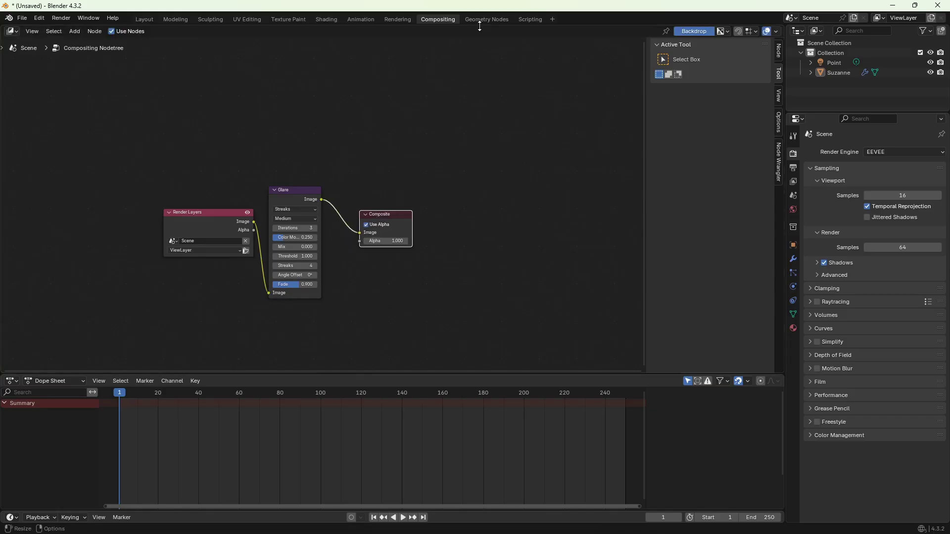
# - Back in the Geometry Nodes workspace, select the monkey, raise Material.001's emission strength to 5.2 and deselect the monkey
pyautogui.hotkey('ctrl', 'pagedown')
pyautogui.click(468, 146)
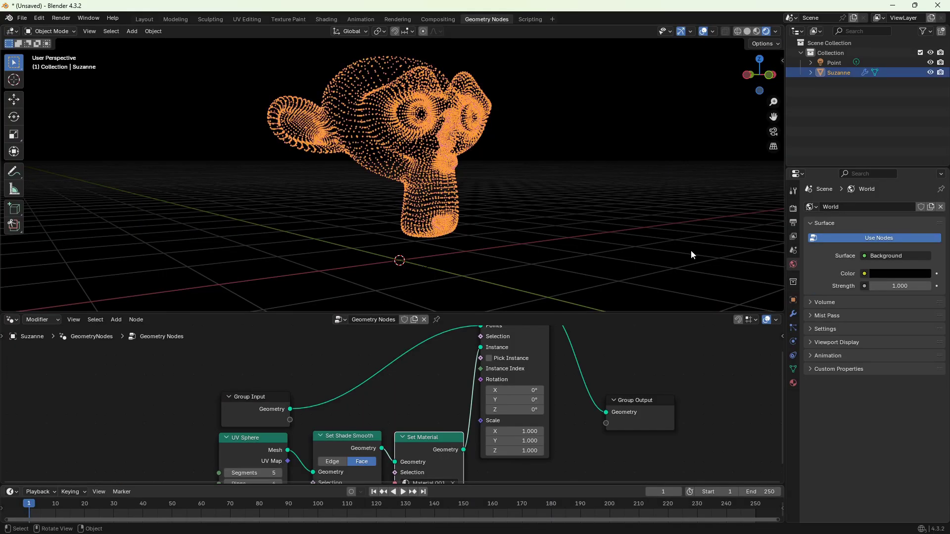
pyautogui.click(795, 384)
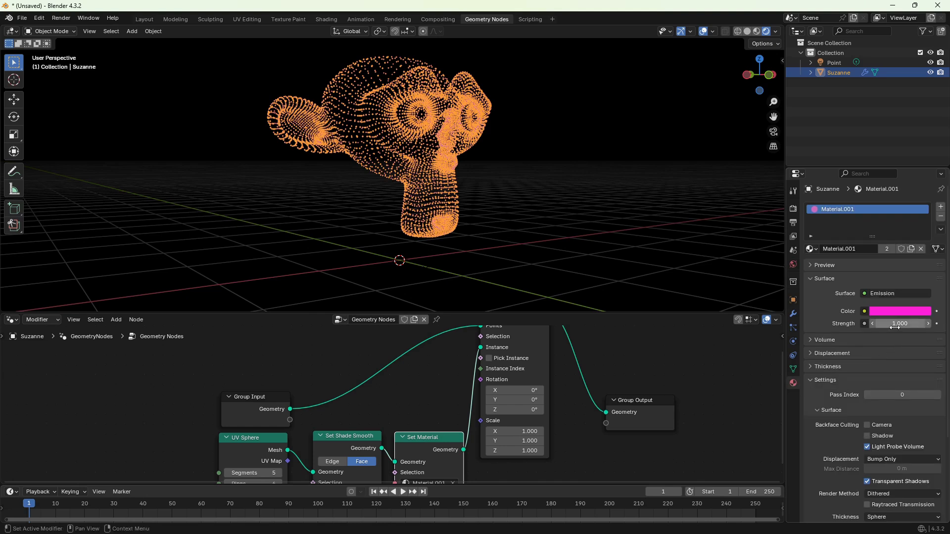
pyautogui.moveTo(895, 326); pyautogui.dragTo(920, 323)
pyautogui.click(709, 239)
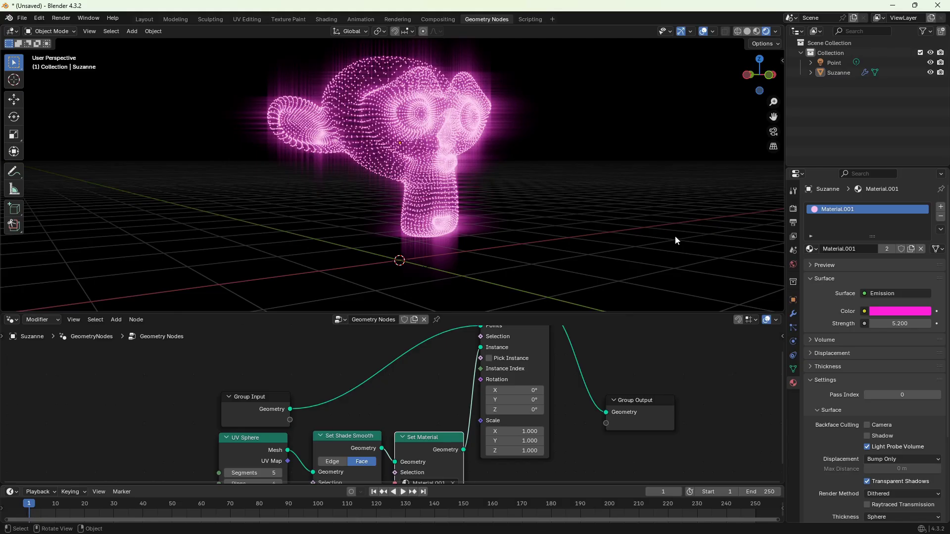
pyautogui.moveTo(675, 236); pyautogui.dragTo(675, 240, button='middle')
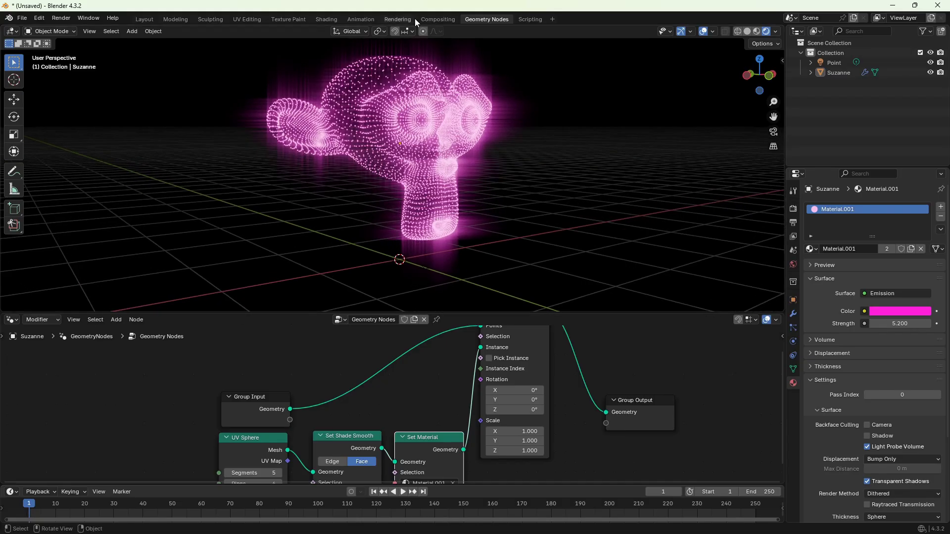
# - In the Compositing workspace, change the Glare node's type to Bloom
pyautogui.click(433, 20)
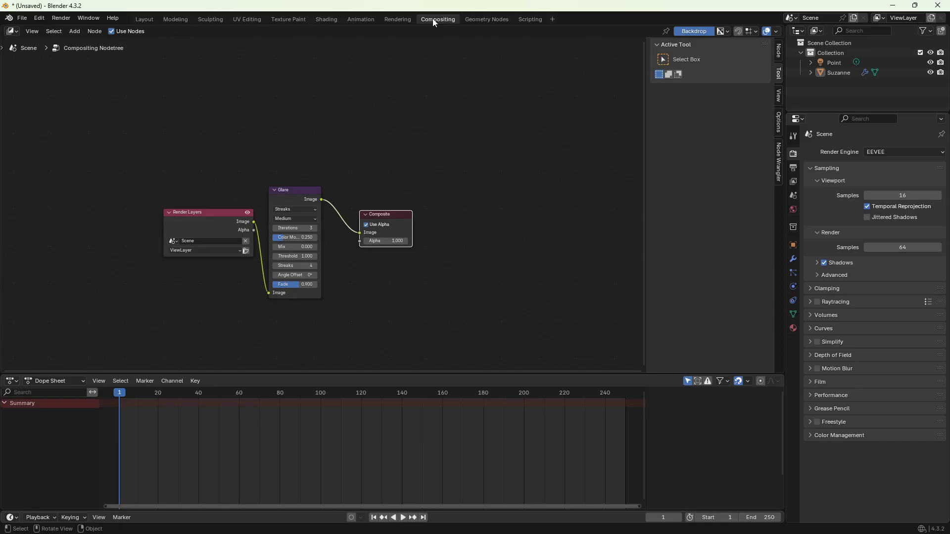
pyautogui.click(299, 210)
pyautogui.click(287, 228)
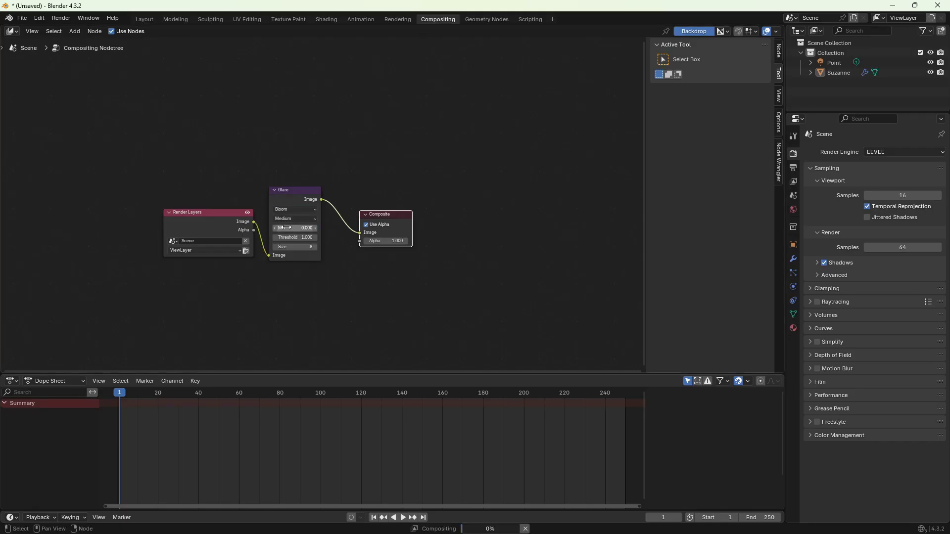
# - Return to the Geometry Nodes workspace and lower Material.001's emission strength to 1.7
pyautogui.click(480, 19)
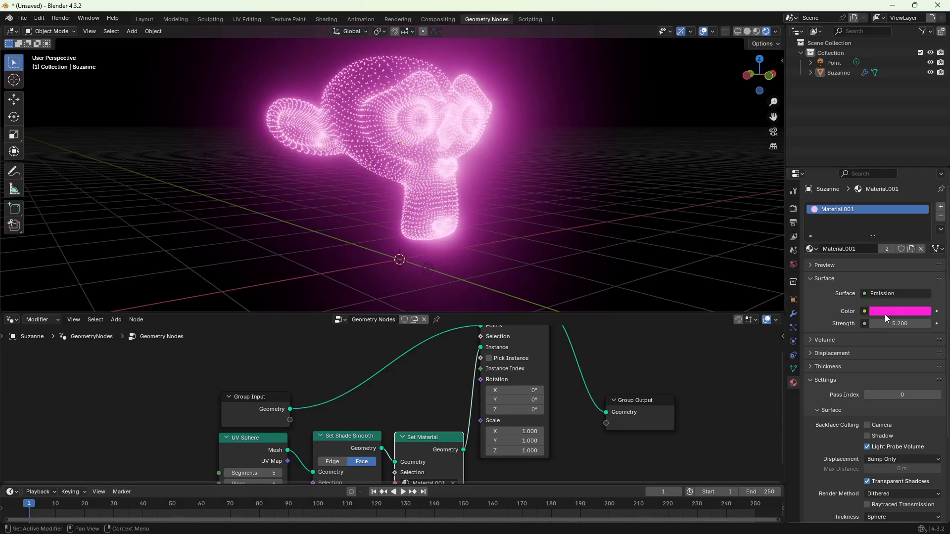
pyautogui.moveTo(900, 324); pyautogui.dragTo(847, 323)
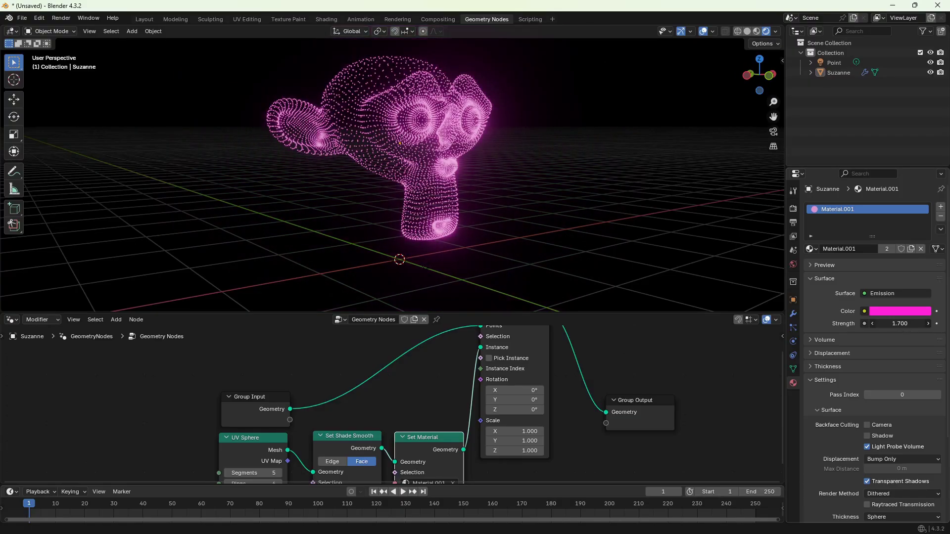
pyautogui.scroll(5, 586, 207)
pyautogui.moveTo(452, 312); pyautogui.dragTo(442, 289)
pyautogui.scroll(12, 428, 201)
pyautogui.scroll(-14, 383, 191)
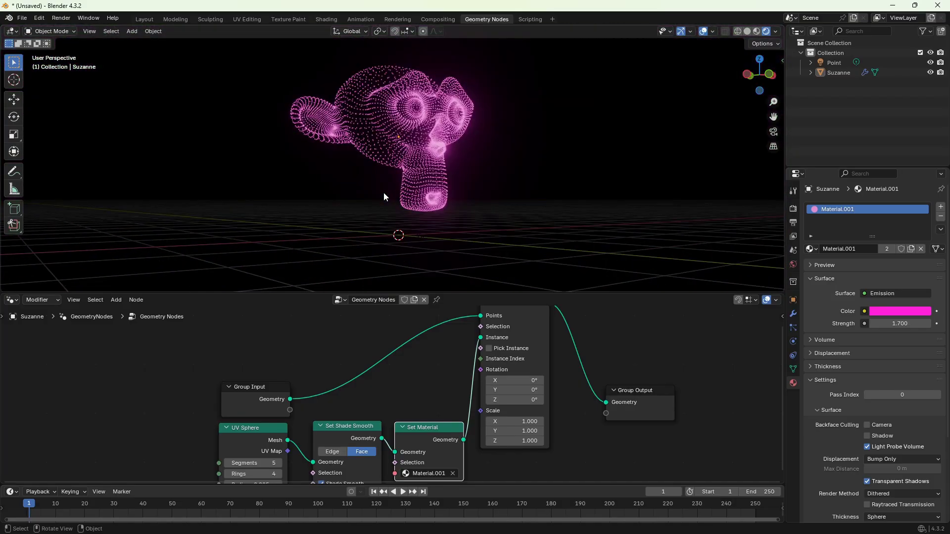
# - Try a blue emission colour for Material.001, and settle on a light mint green
pyautogui.click(877, 311)
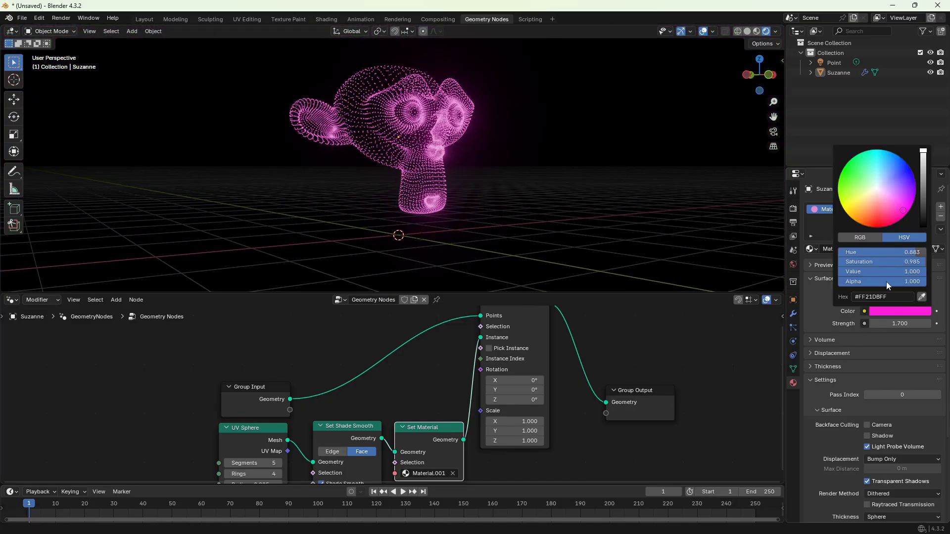
pyautogui.click(909, 177)
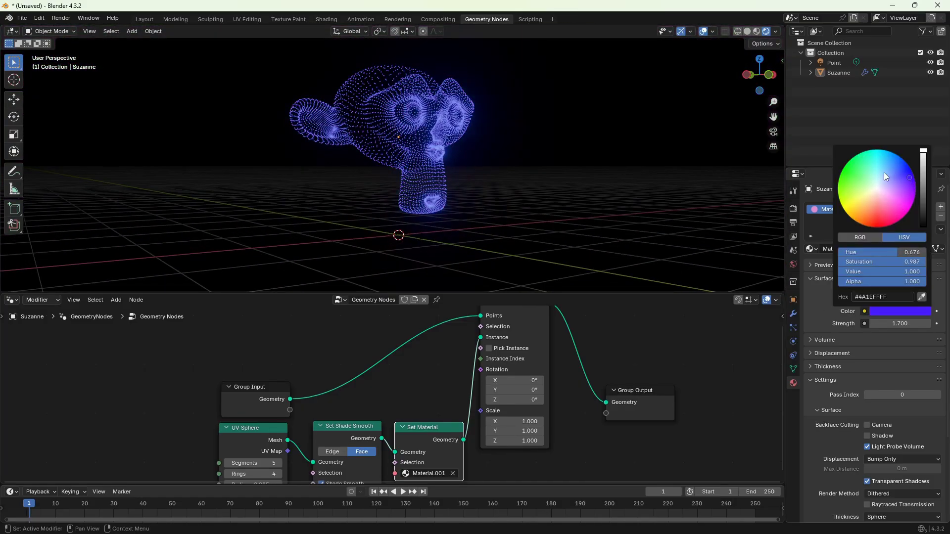
pyautogui.click(869, 167)
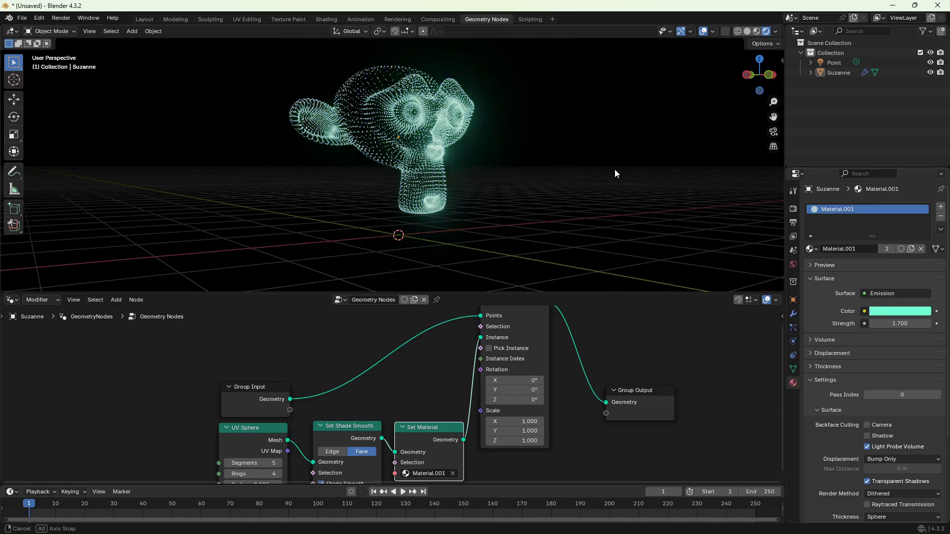
# - Enlarge the 3D viewport over the node editor and hide the viewport overlays for a clean view of the glowing monkey
pyautogui.moveTo(614, 169); pyautogui.dragTo(642, 173, button='middle')
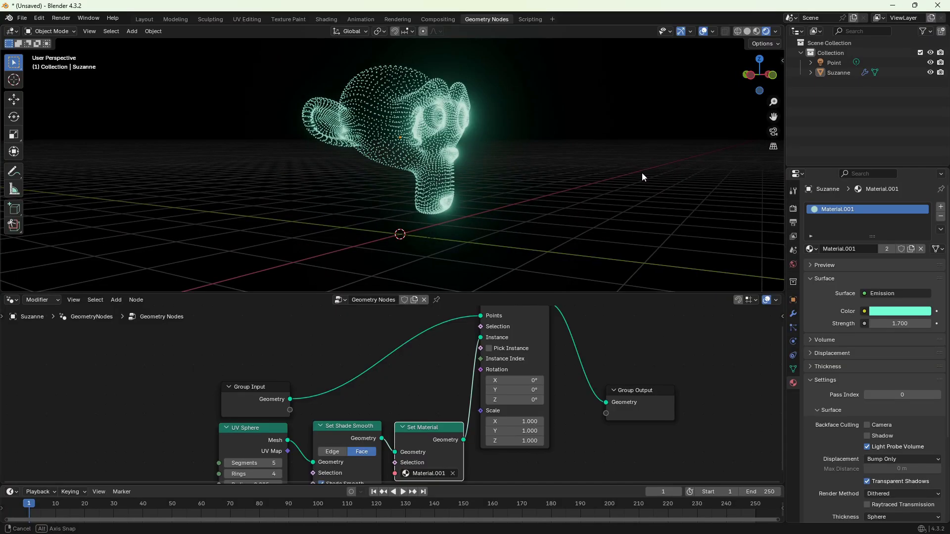
pyautogui.moveTo(599, 295); pyautogui.dragTo(604, 420)
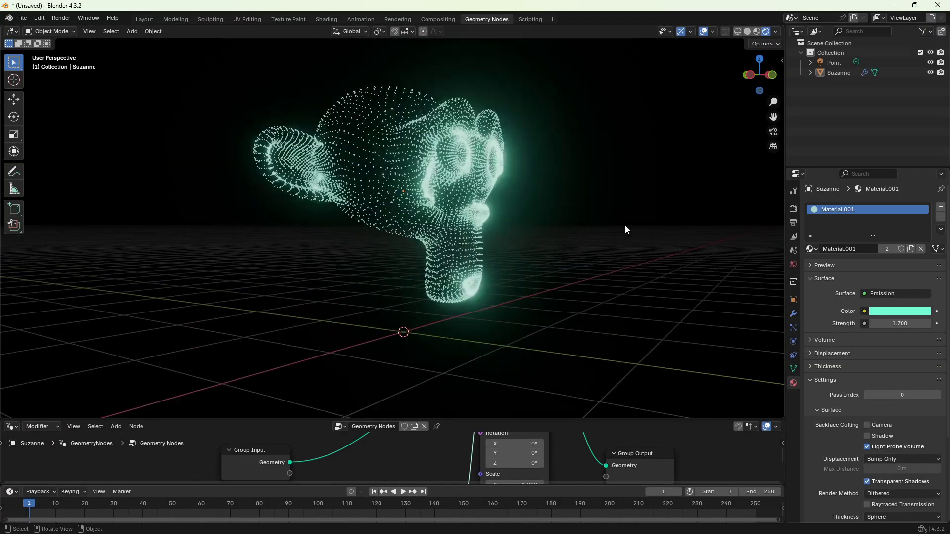
pyautogui.click(702, 31)
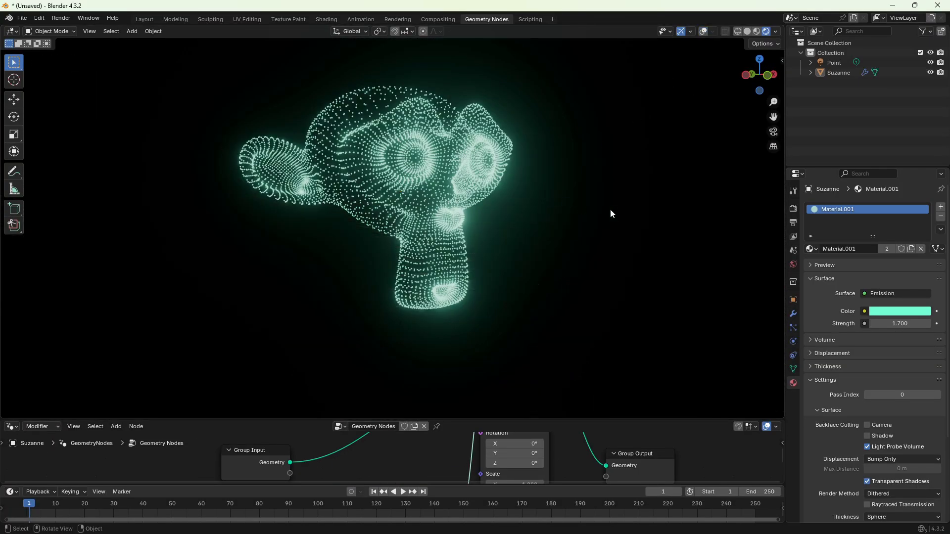